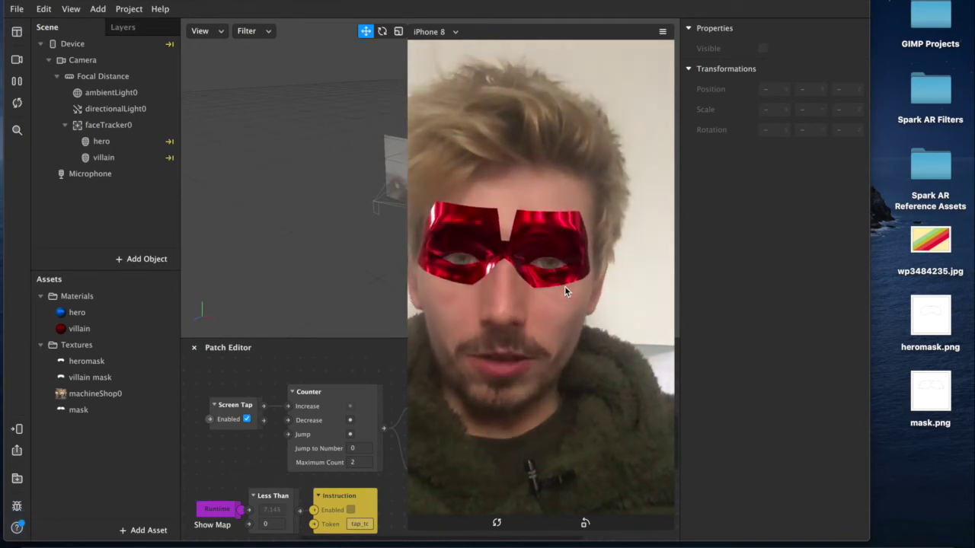
# Examine the finished filter in the simulator by tapping the preview repeatedly to cycle between the hero and villain masks
pyautogui.click(584, 225)
pyautogui.click(624, 161)
pyautogui.click(624, 161)
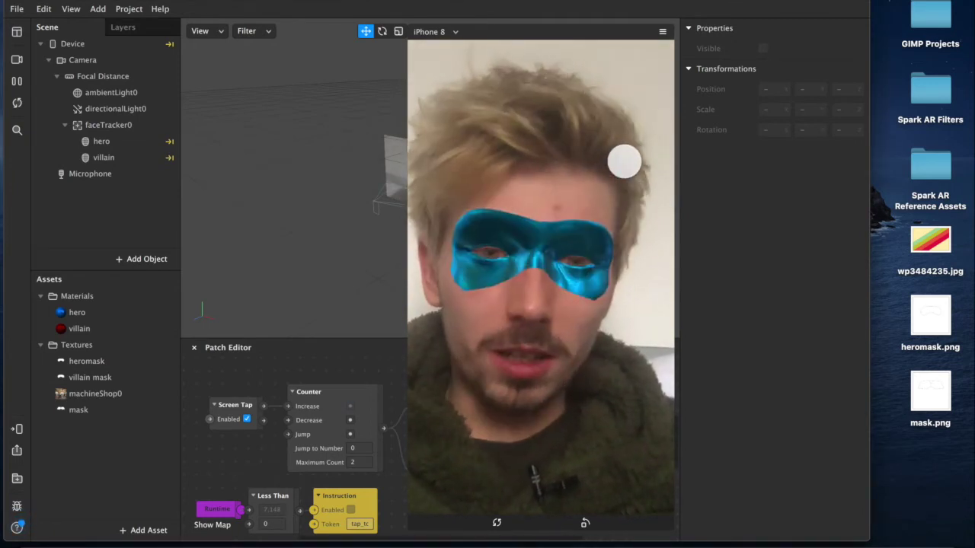
pyautogui.click(625, 161)
pyautogui.click(625, 162)
pyautogui.click(626, 161)
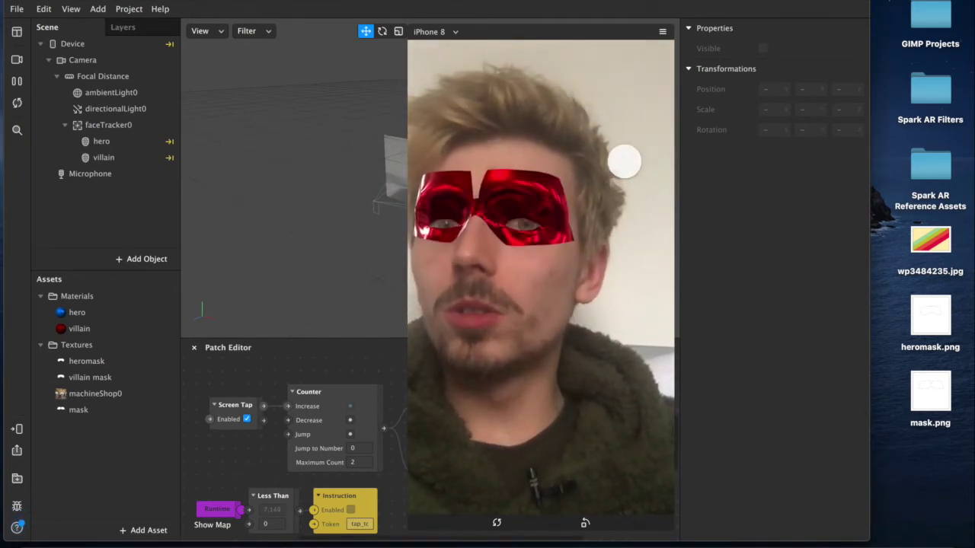
pyautogui.click(624, 160)
pyautogui.click(616, 256)
pyautogui.click(616, 256)
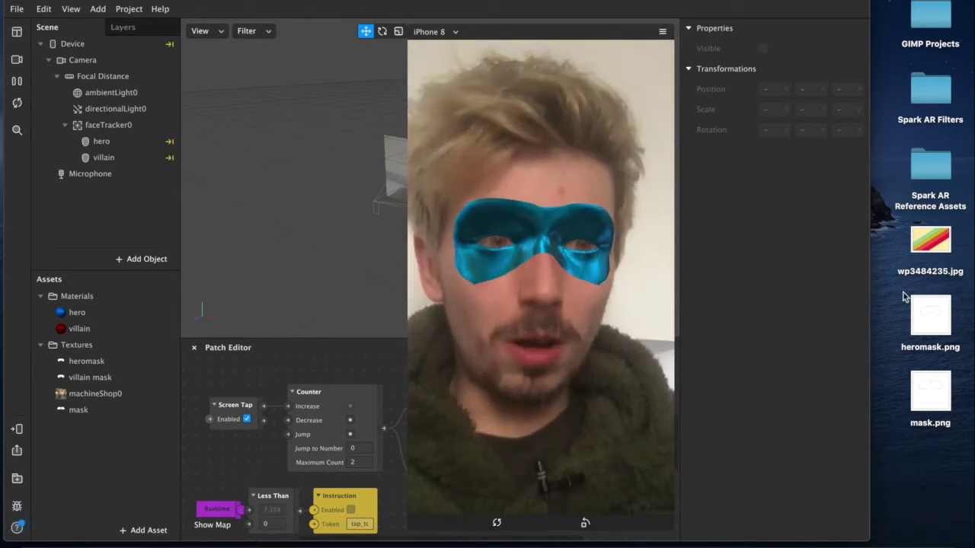
pyautogui.click(931, 324)
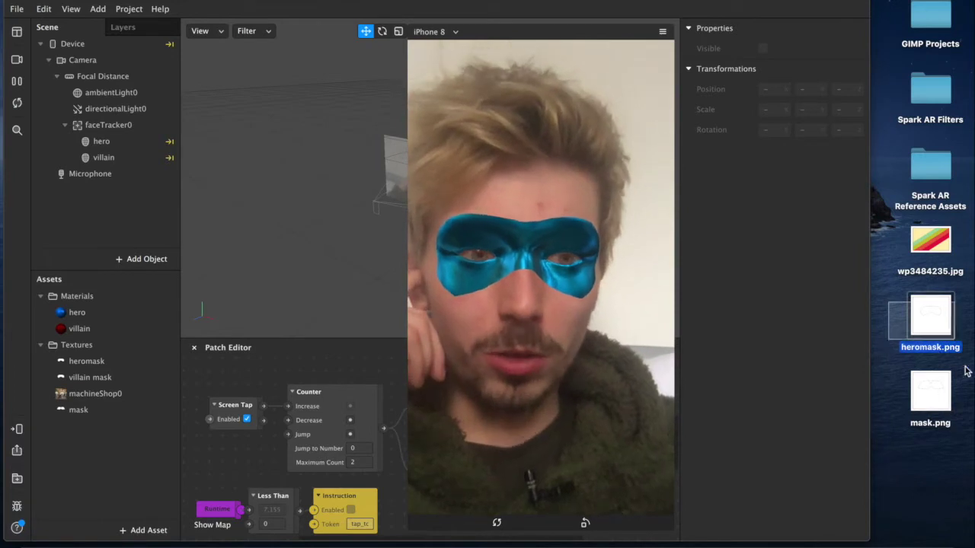
pyautogui.moveTo(941, 347); pyautogui.dragTo(891, 299)
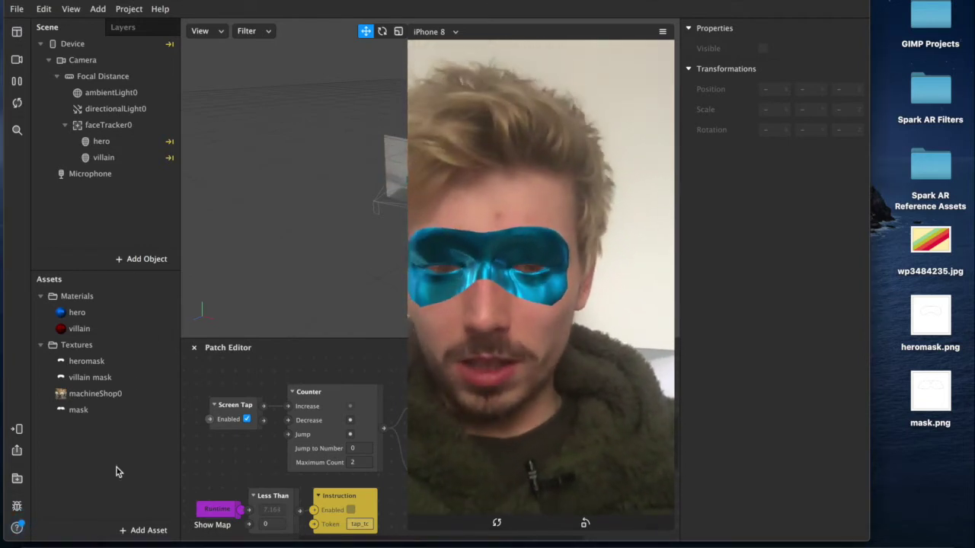
pyautogui.click(15, 83)
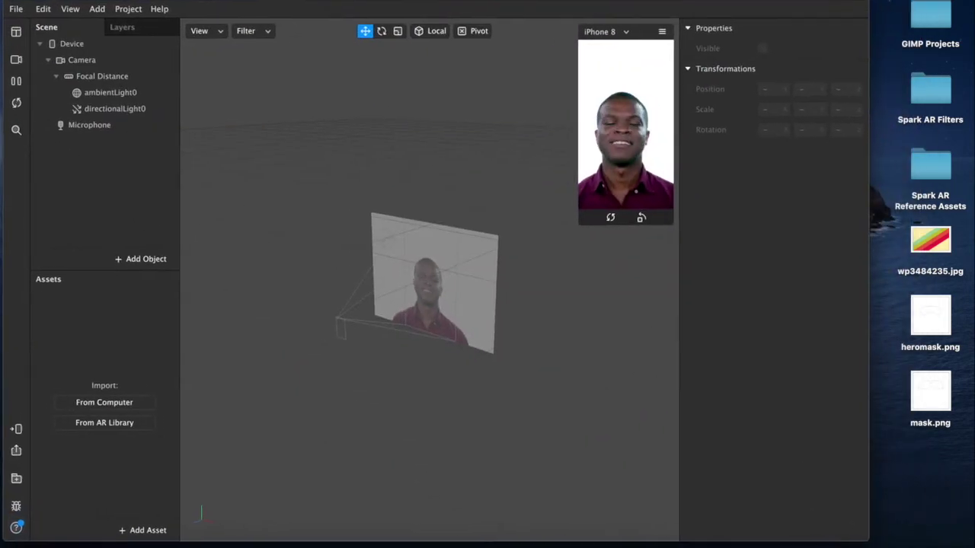
# Set the preview source to the FaceTime HD Camera (Built-in) and enlarge the iPhone 8 simulator
pyautogui.click(16, 60)
pyautogui.click(94, 82)
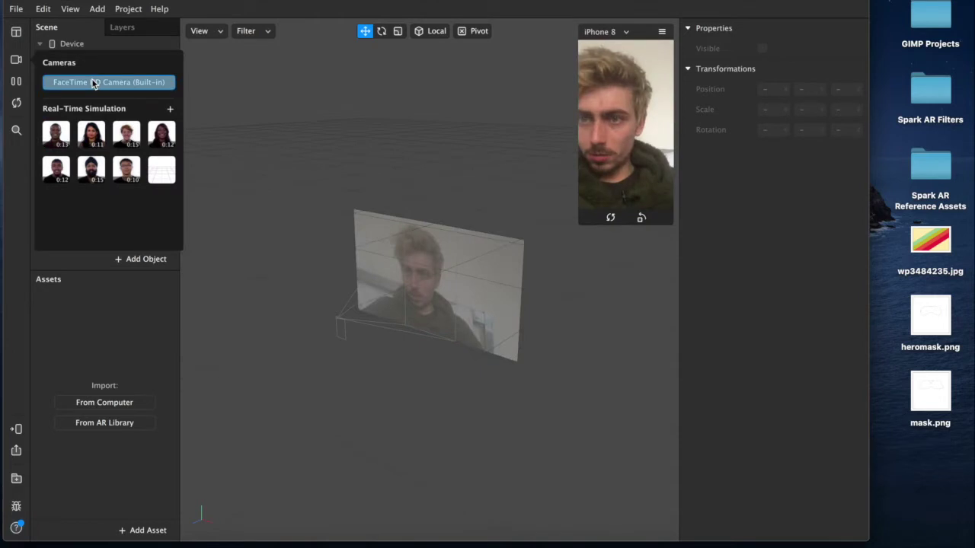
pyautogui.moveTo(577, 227); pyautogui.dragTo(431, 385)
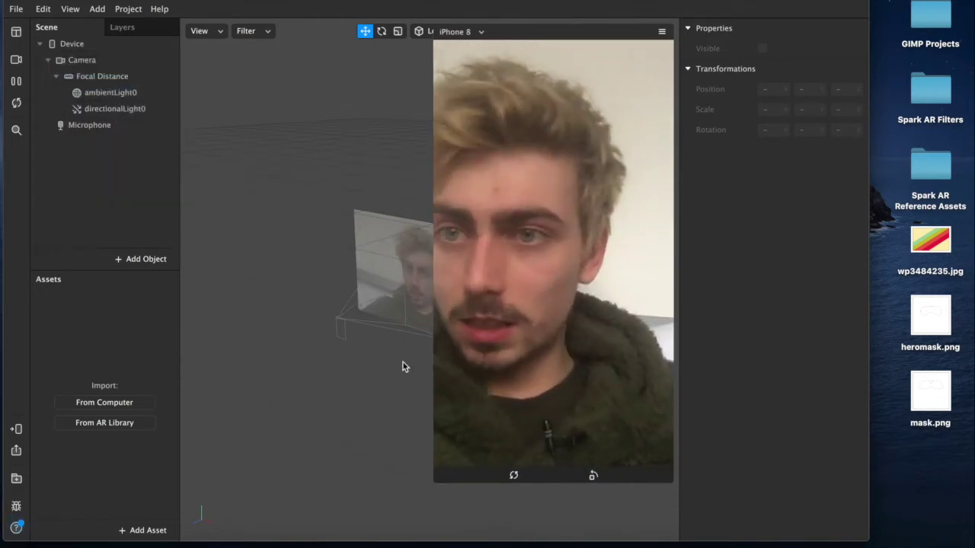
# Insert a Face Mesh object into the empty scene
pyautogui.click(141, 259)
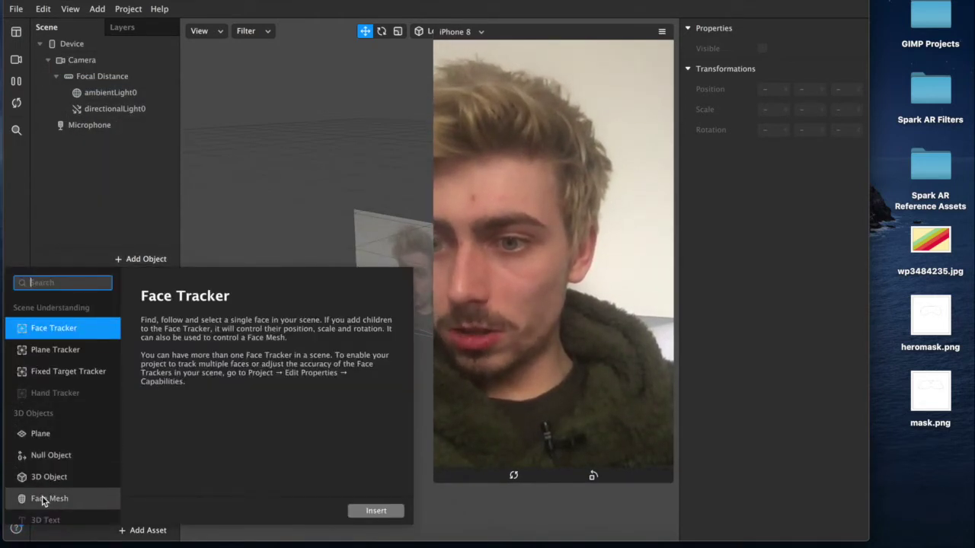
pyautogui.click(43, 499)
pyautogui.click(375, 510)
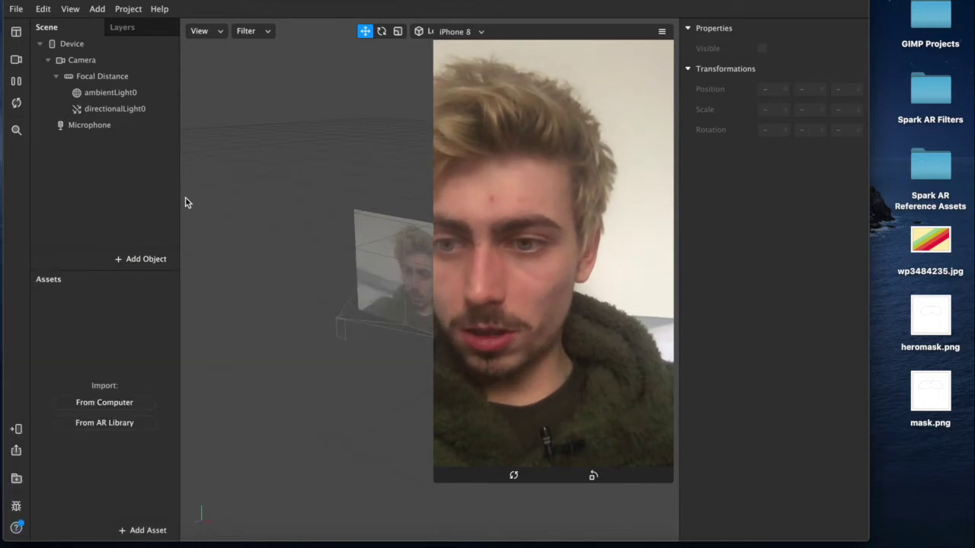
# Add a second Face Mesh as a child of faceTracker0
pyautogui.click(95, 125)
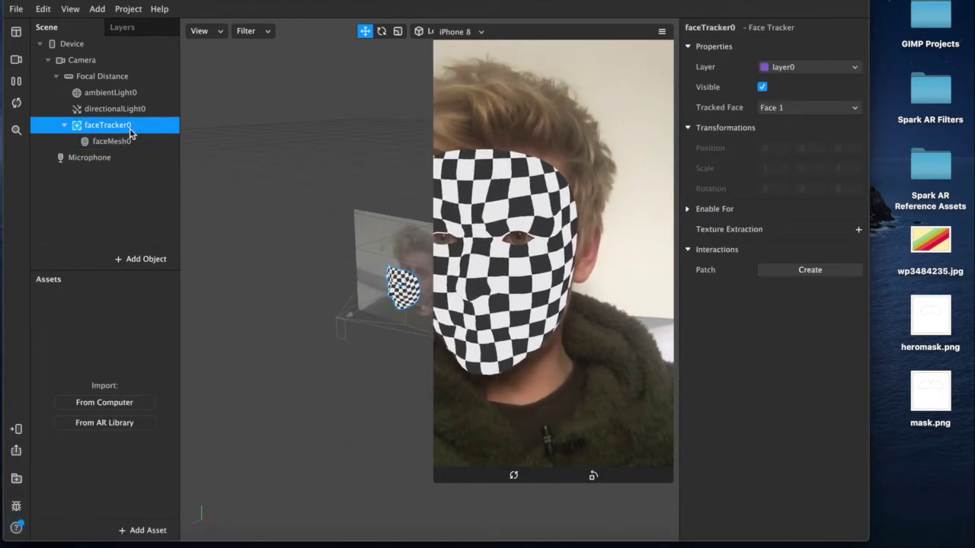
pyautogui.rightClick(107, 131)
pyautogui.moveTo(152, 142)
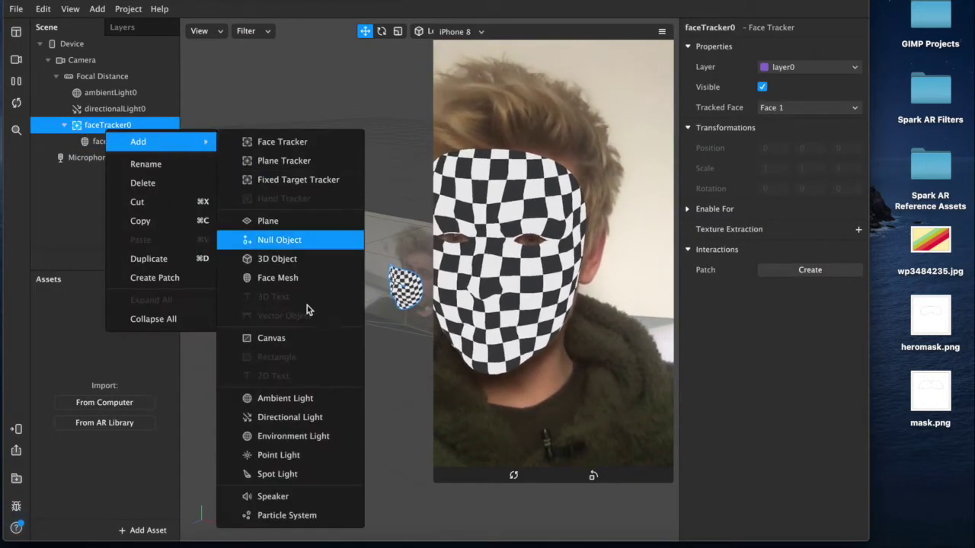
pyautogui.click(278, 278)
pyautogui.click(97, 143)
pyautogui.keyDown('shift'); pyautogui.click(97, 157); pyautogui.keyUp('shift')
# Give faceMesh0 a new material and rename the mesh as "hero mask"
pyautogui.click(116, 148)
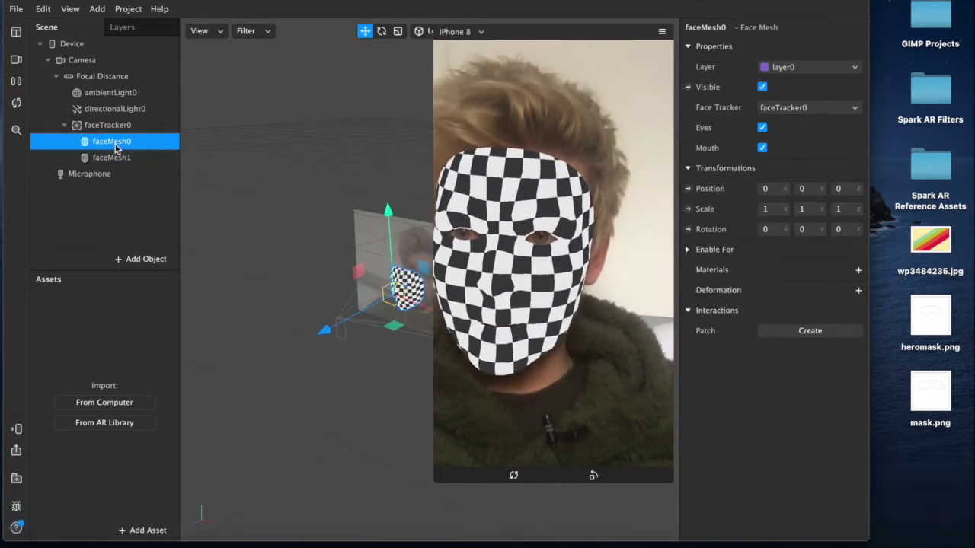
pyautogui.click(859, 270)
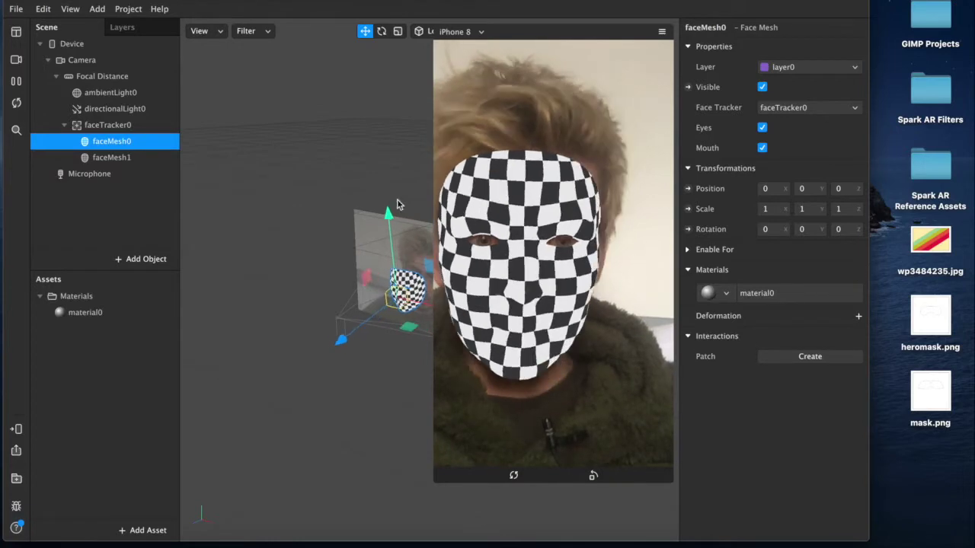
pyautogui.doubleClick(115, 143)
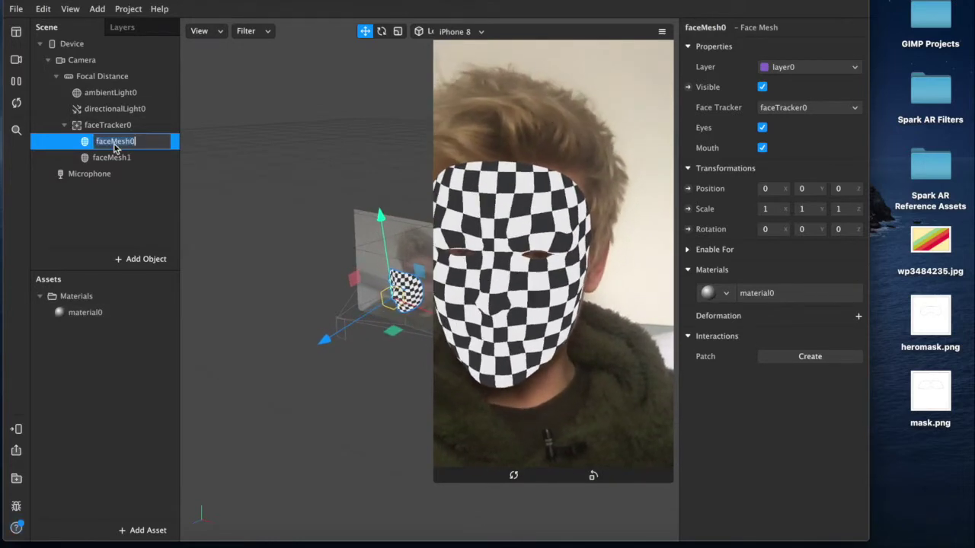
pyautogui.write('hero mask')
pyautogui.press('Return')
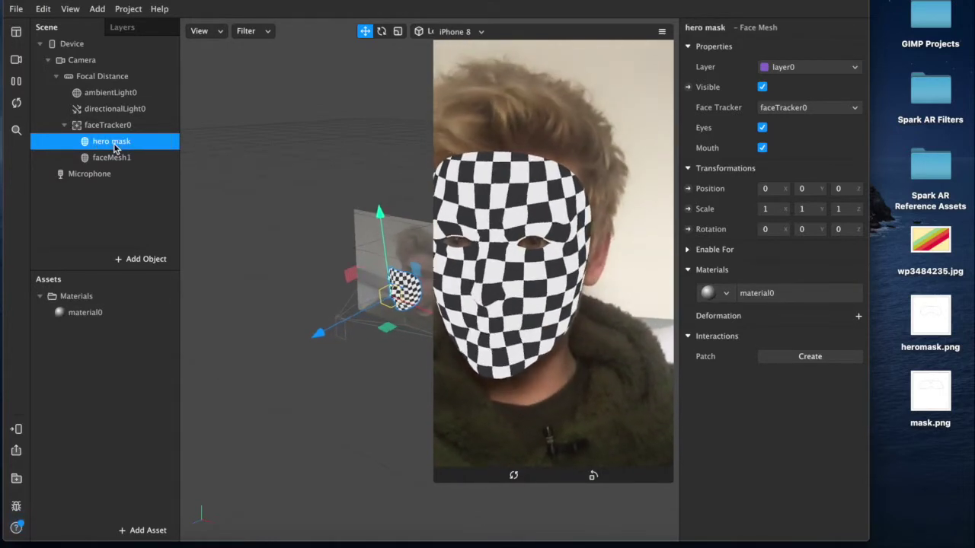
# Rename material0 in the assets as "hero mask"
pyautogui.doubleClick(90, 313)
pyautogui.write('hero mask')
pyautogui.press('Return')
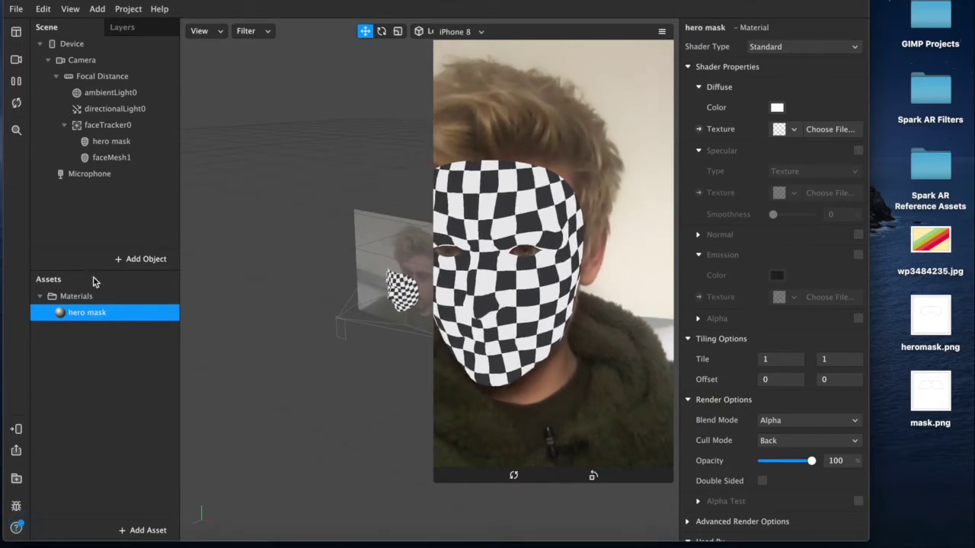
# Rename the second face mesh, faceMesh1, as "villain mask"
pyautogui.doubleClick(115, 157)
pyautogui.write('villain m')
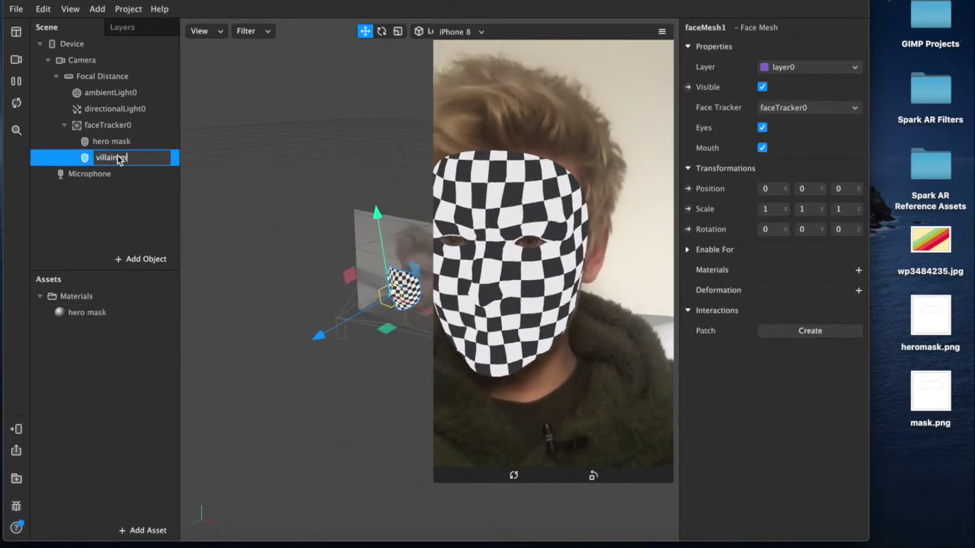
pyautogui.write('ask')
pyautogui.press('Return')
# Create a new material for the villain mask mesh and name it "villain mask"
pyautogui.click(858, 271)
pyautogui.click(848, 312)
pyautogui.doubleClick(93, 328)
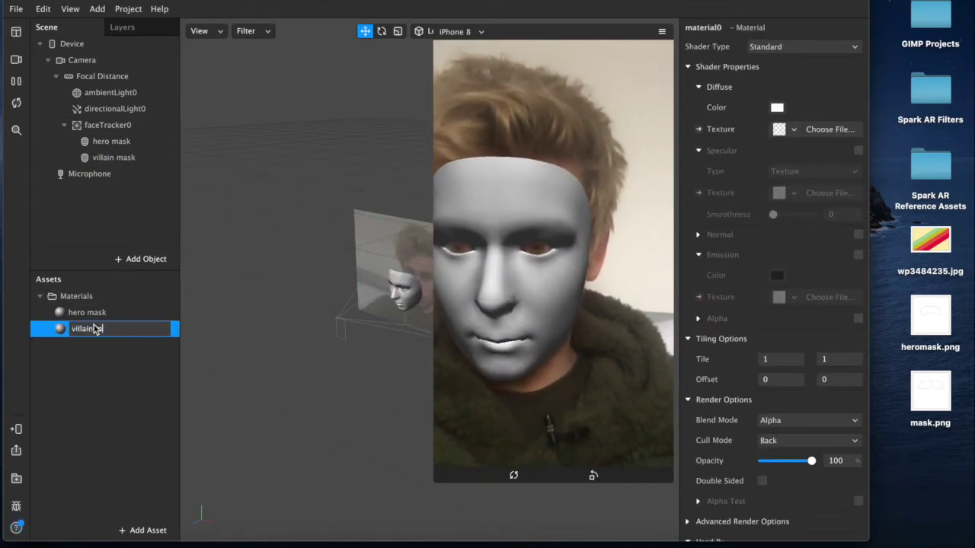
pyautogui.press('Return')
# Import heromask.png and mask.png from the desktop into the assets as textures
pyautogui.moveTo(888, 309); pyautogui.dragTo(127, 402)
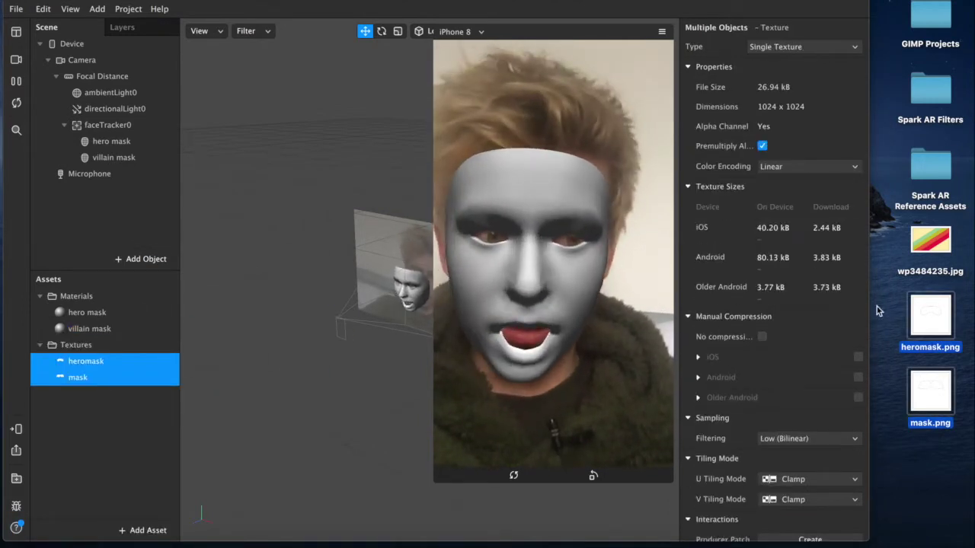
pyautogui.click(947, 346)
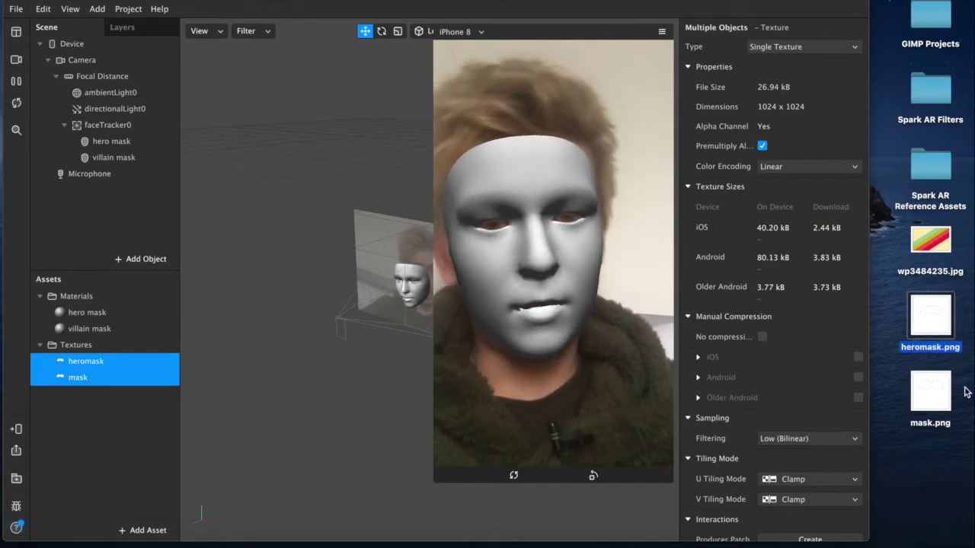
pyautogui.click(891, 313)
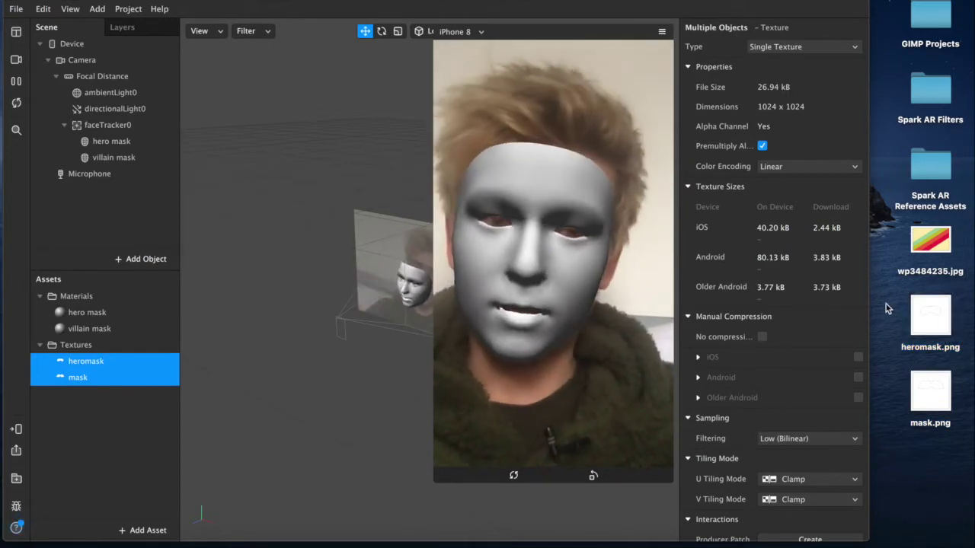
pyautogui.click(91, 364)
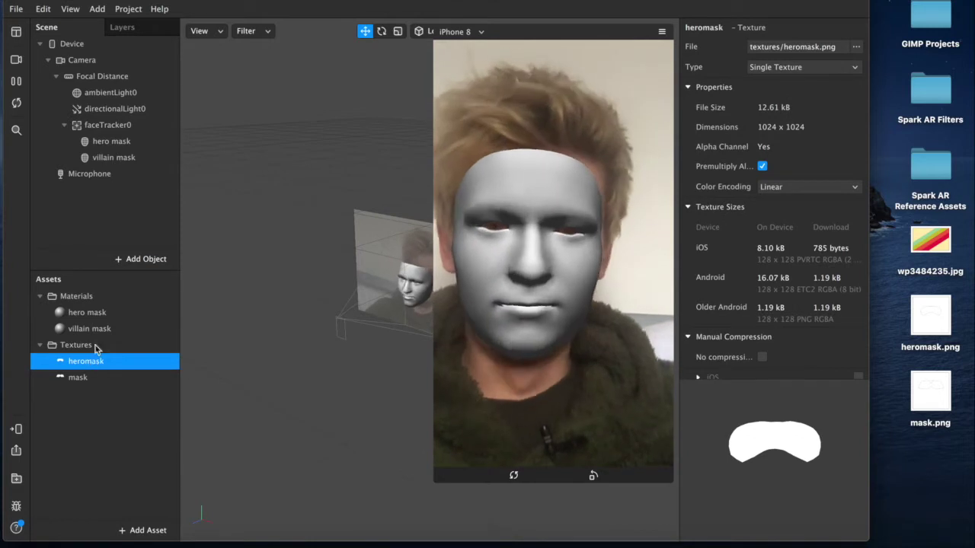
# Set the shader type of both the hero mask and villain mask materials to Physically-Based
pyautogui.click(94, 314)
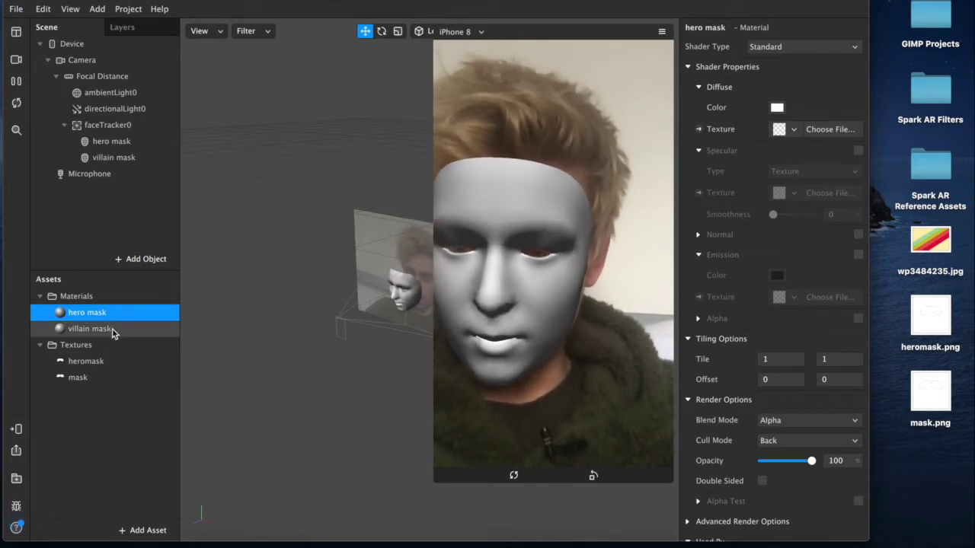
pyautogui.keyDown('shift'); pyautogui.click(110, 329); pyautogui.keyUp('shift')
pyautogui.click(787, 50)
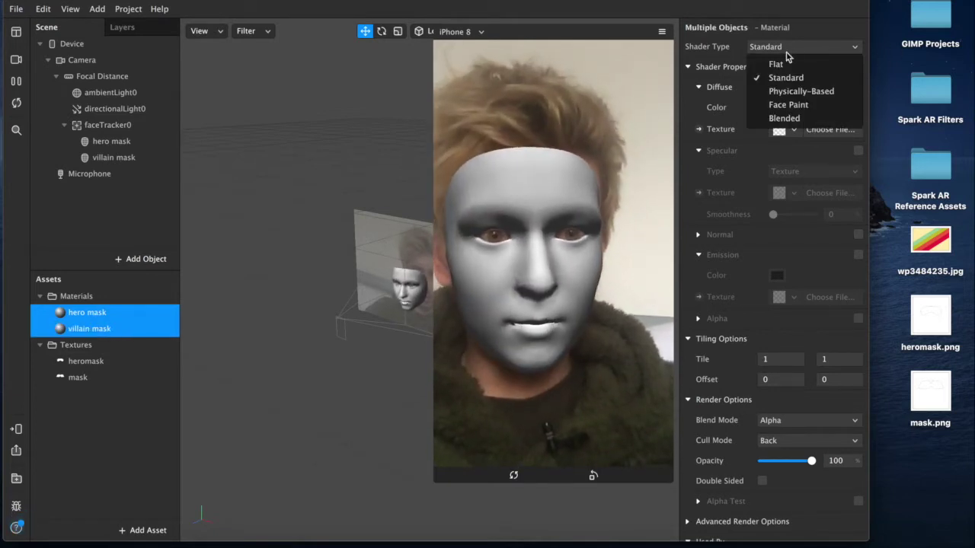
pyautogui.click(775, 95)
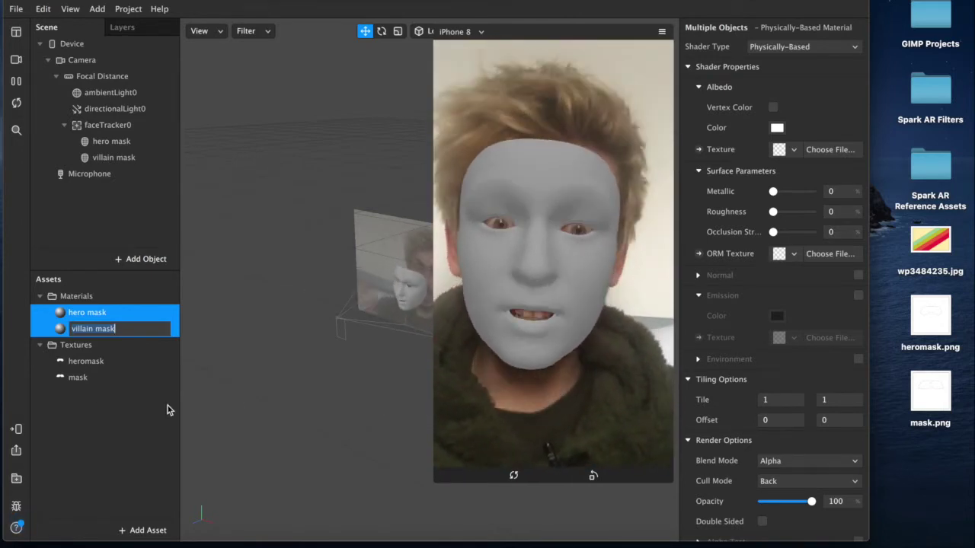
pyautogui.click(142, 391)
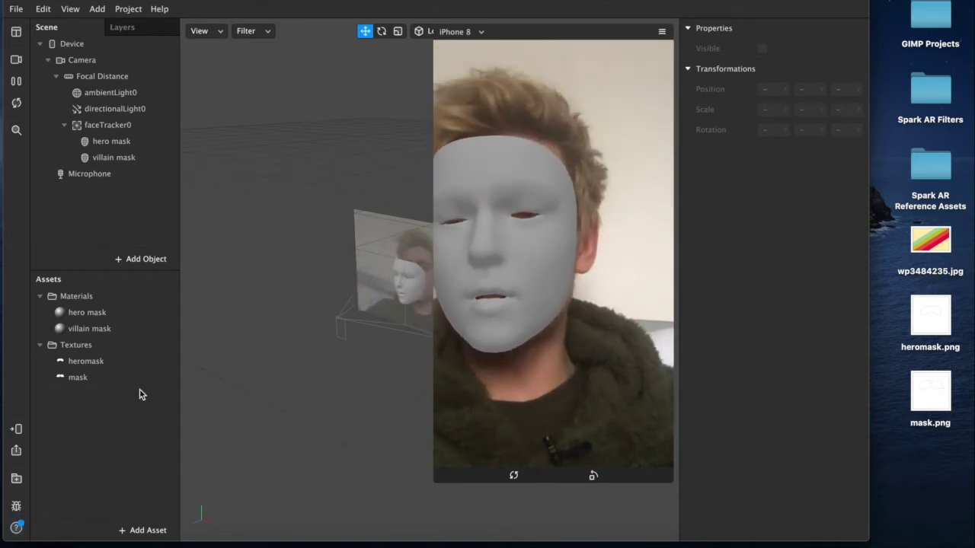
# Assign the heromask texture to the hero mask material and the mask texture to the villain mask material as albedo textures
pyautogui.click(93, 314)
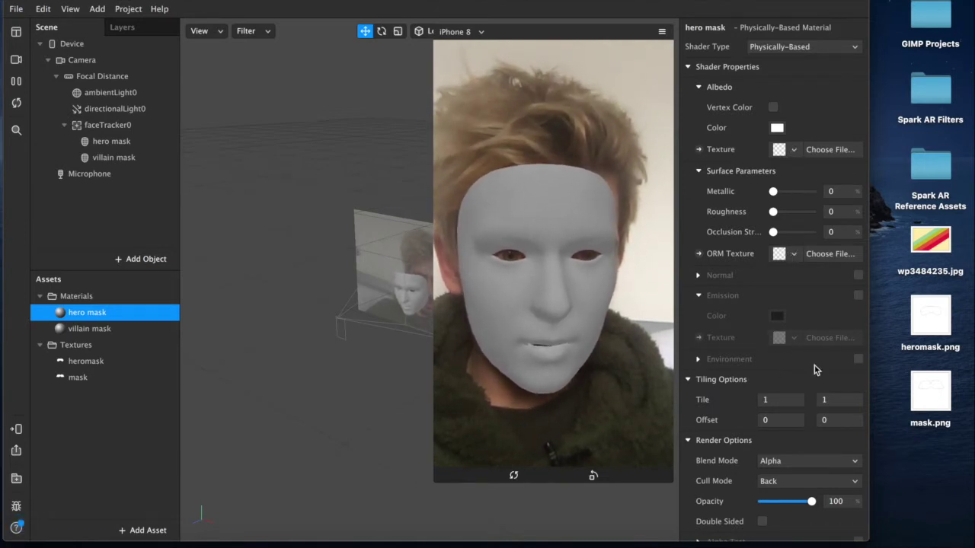
pyautogui.click(784, 149)
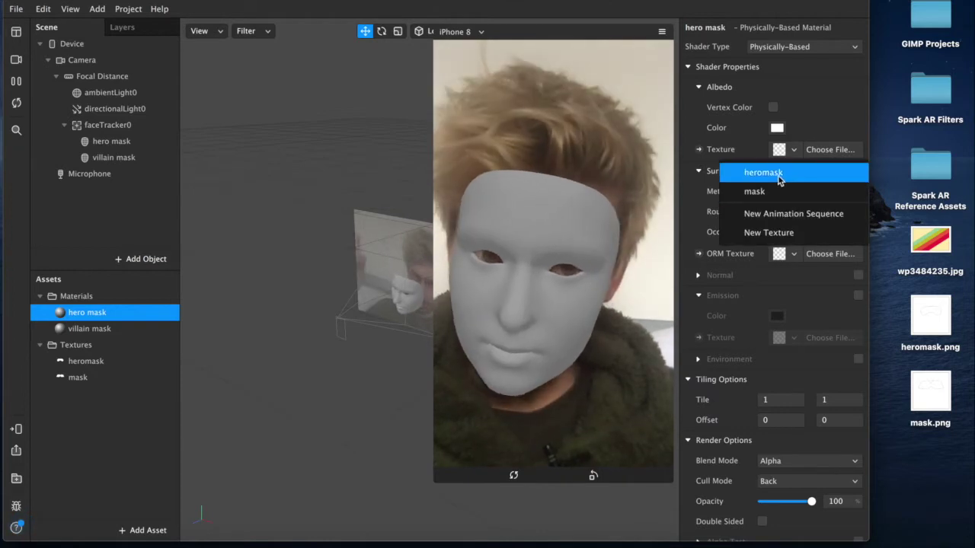
pyautogui.click(781, 172)
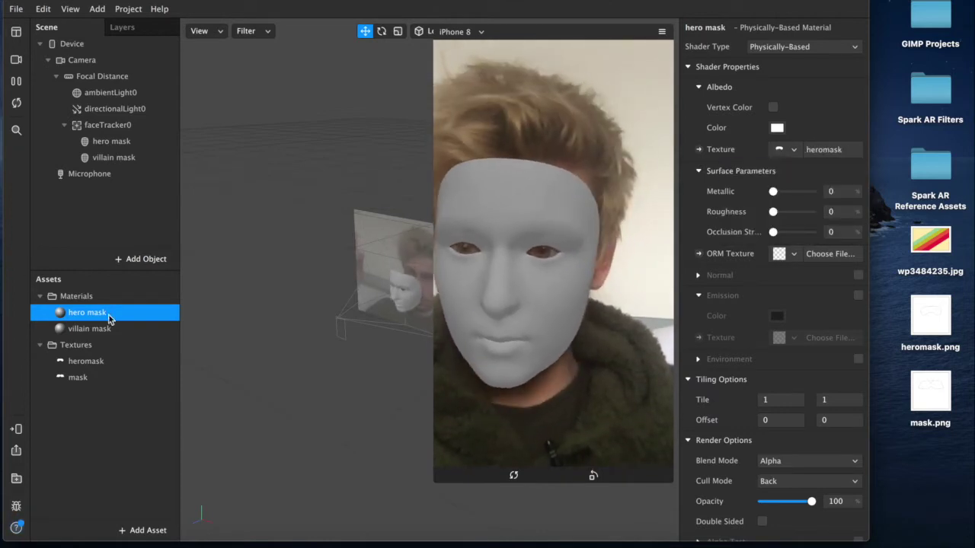
pyautogui.click(89, 328)
pyautogui.click(793, 151)
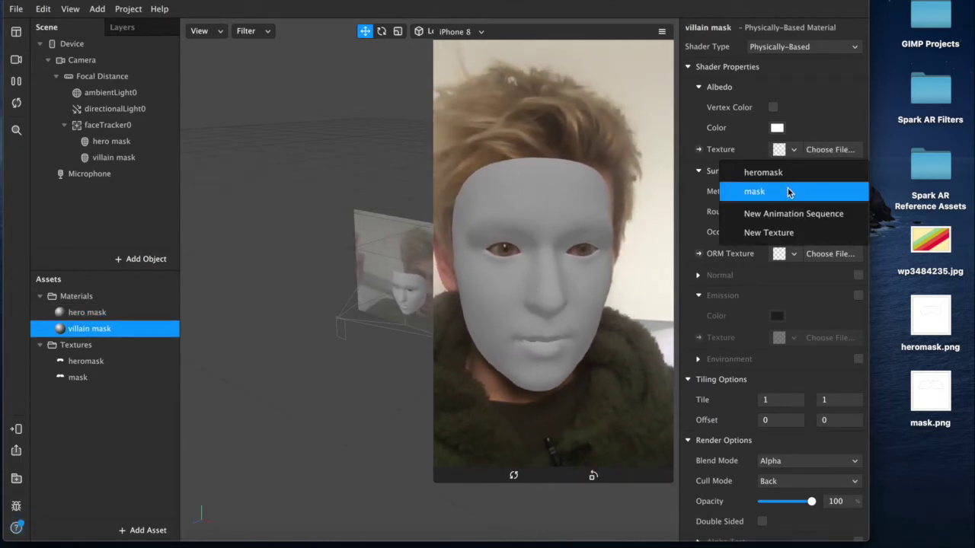
pyautogui.click(788, 193)
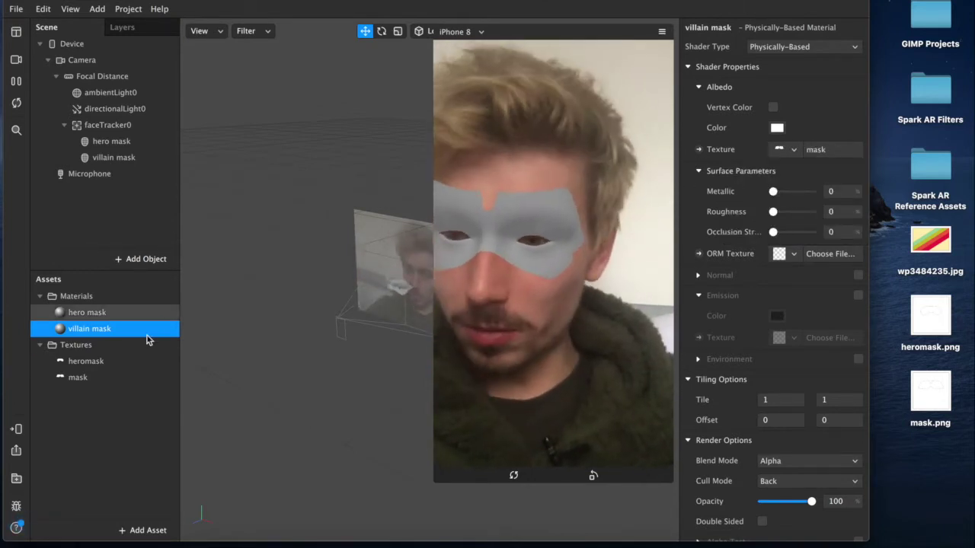
# Set the villain mask material's albedo color to Cayenne at 100% opacity
pyautogui.click(777, 128)
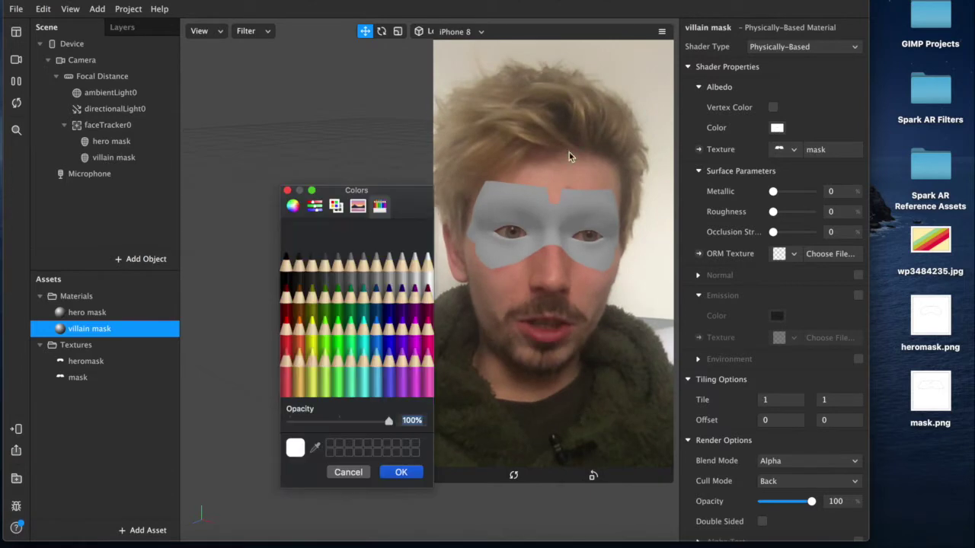
pyautogui.click(286, 303)
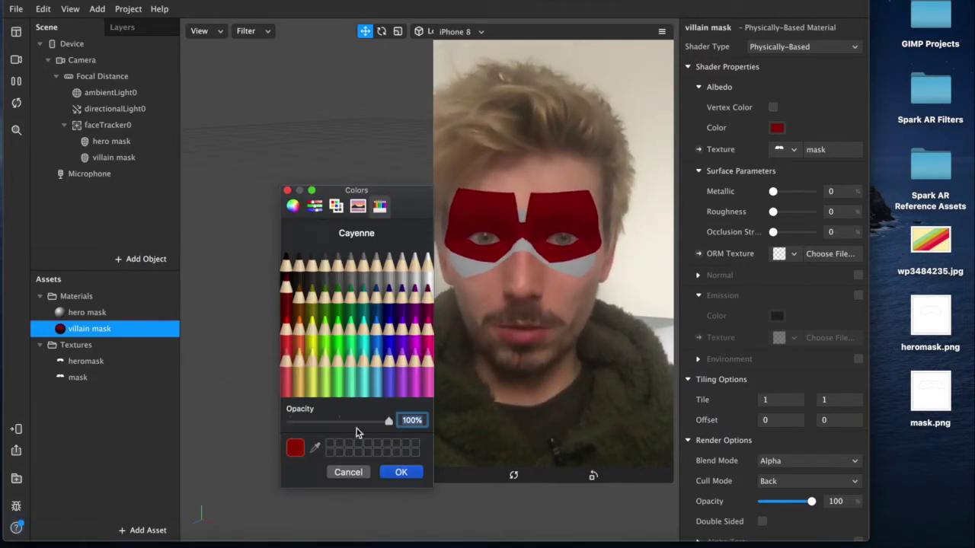
pyautogui.click(393, 472)
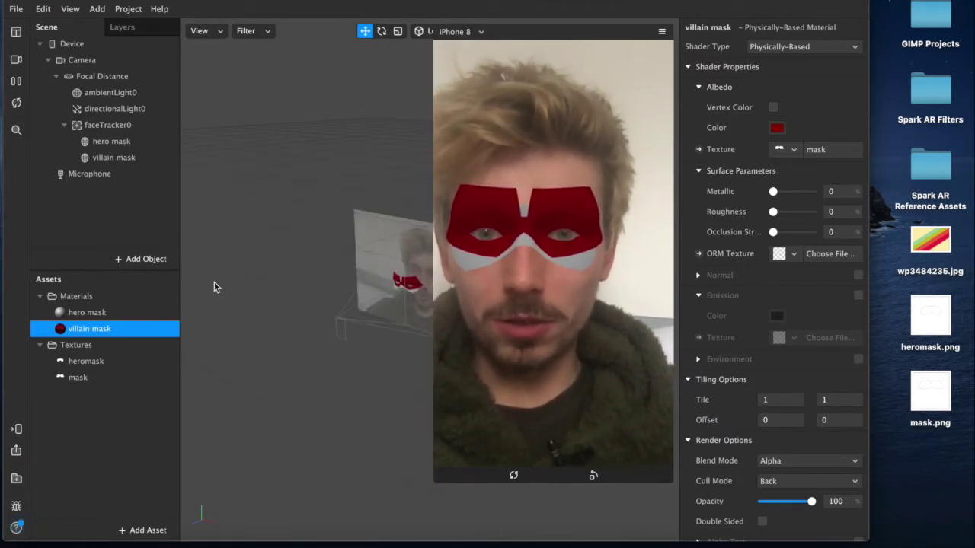
# Set the hero mask material's albedo color to Turquoise at 100% opacity
pyautogui.click(88, 312)
pyautogui.click(777, 128)
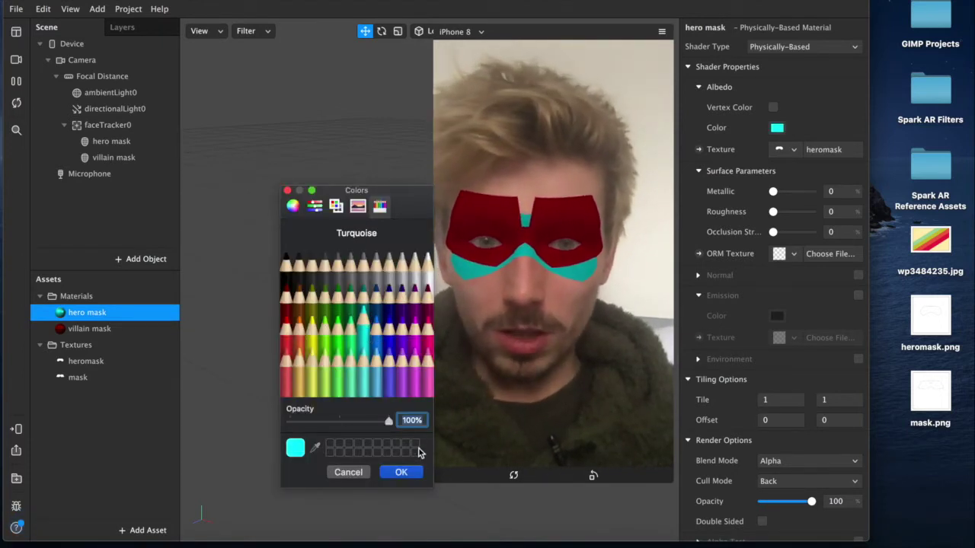
pyautogui.click(402, 473)
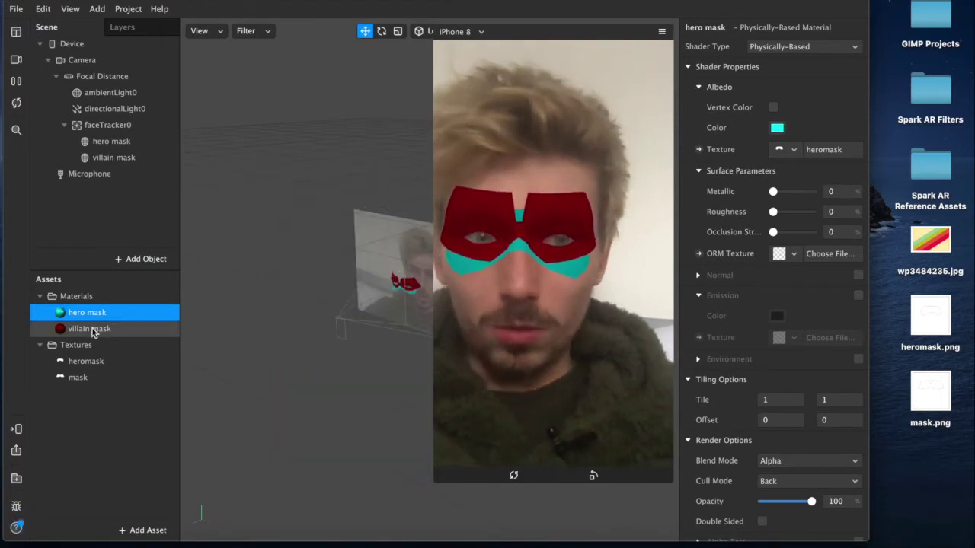
# Add the Skylit Garage environment texture preset to the assets, keeping its default name
pyautogui.click(134, 526)
pyautogui.moveTo(228, 425)
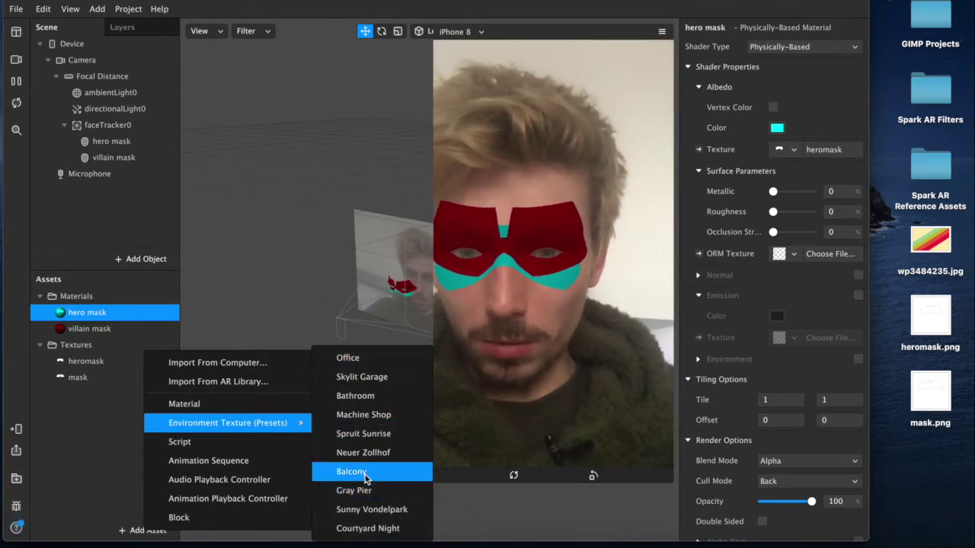
pyautogui.click(379, 377)
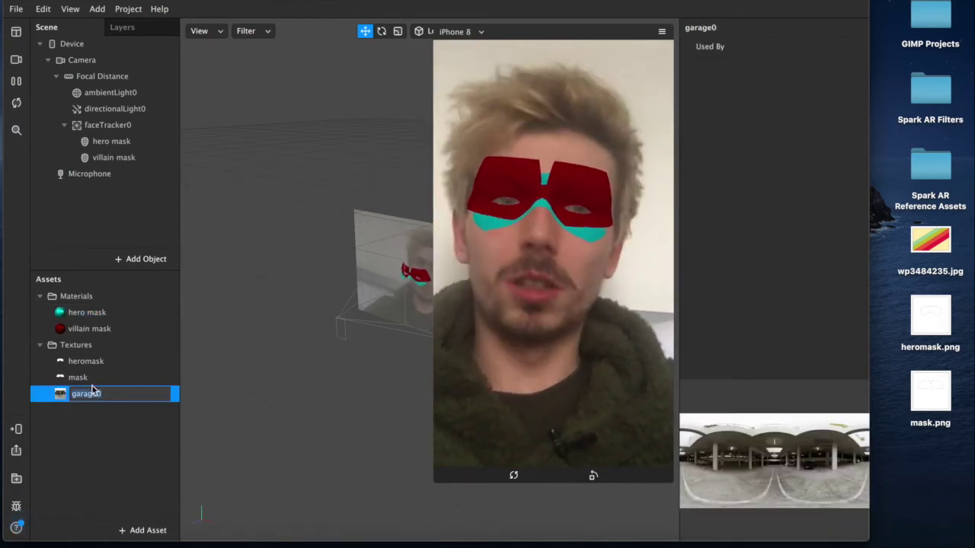
pyautogui.click(85, 420)
pyautogui.click(86, 393)
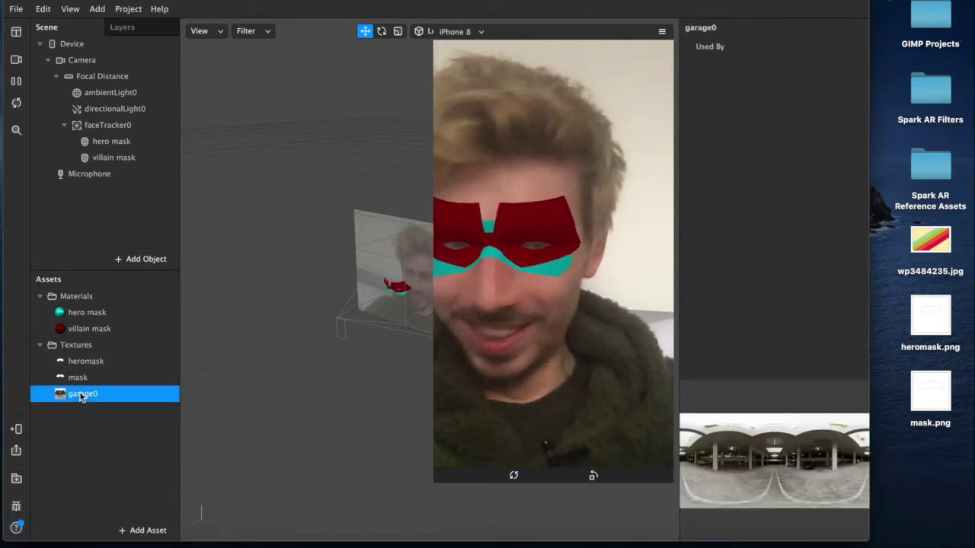
# Enable Environment on both the hero mask and villain mask materials and assign garage0 as their environment texture
pyautogui.click(85, 312)
pyautogui.keyDown('shift'); pyautogui.click(85, 328); pyautogui.keyUp('shift')
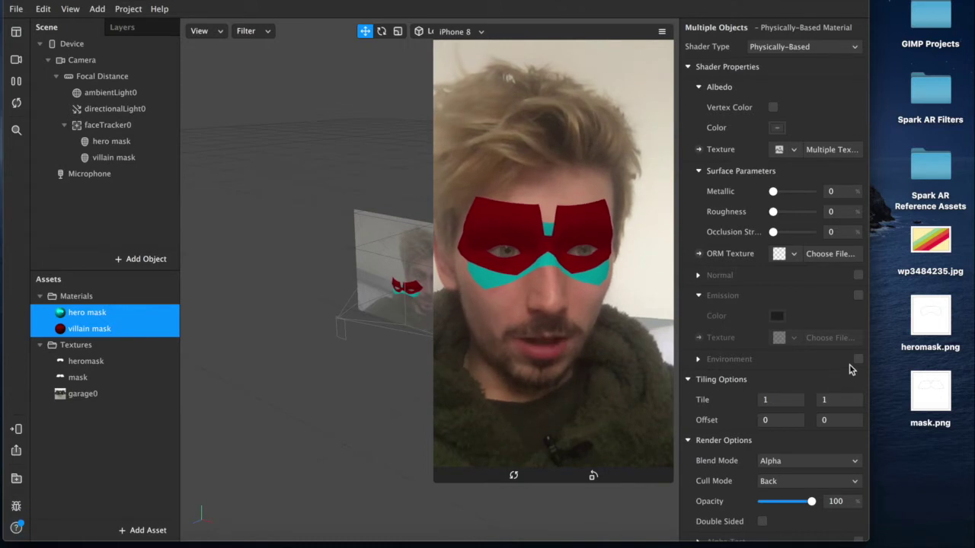
pyautogui.click(859, 359)
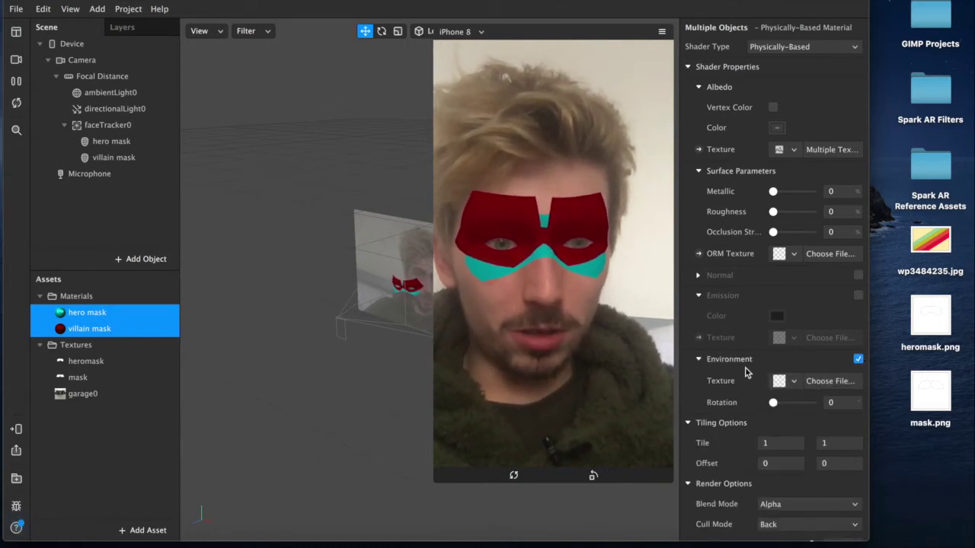
pyautogui.click(793, 381)
pyautogui.click(764, 406)
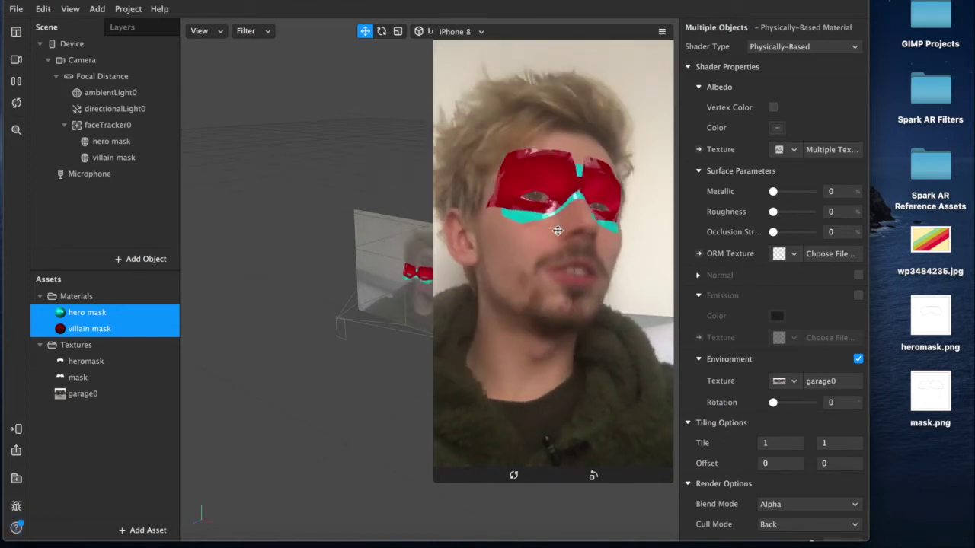
pyautogui.click(97, 312)
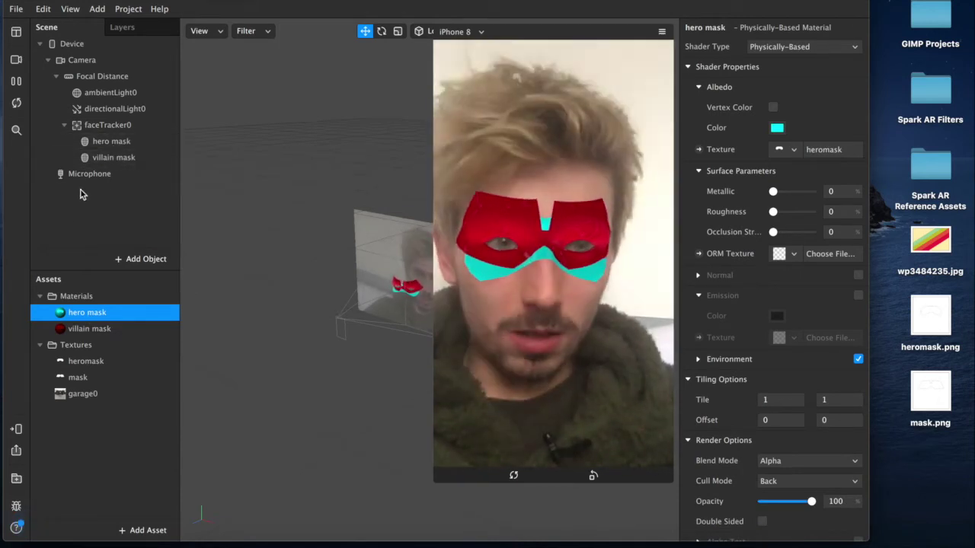
# Shrink the iPhone 8 preview and show the Patch Editor below the viewport
pyautogui.moveTo(435, 484); pyautogui.dragTo(520, 329)
pyautogui.click(97, 9)
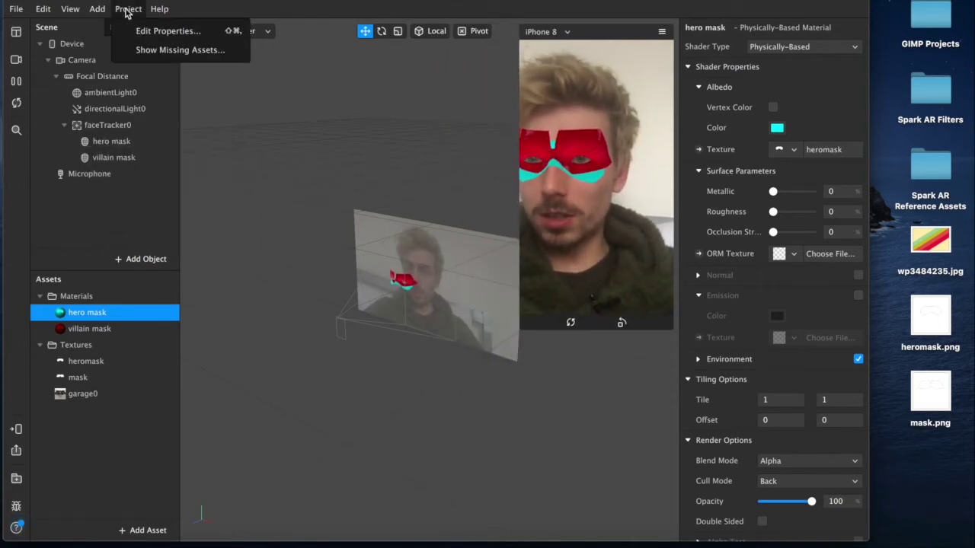
pyautogui.moveTo(81, 8)
pyautogui.click(84, 30)
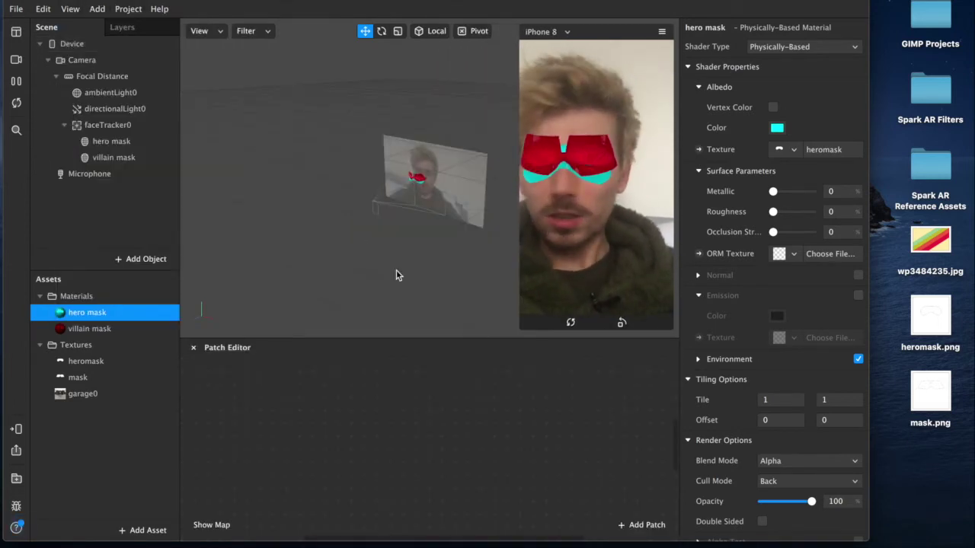
# Create Visible patches for the hero mask and villain mask face meshes and stack the hero mask patch above the villain mask patch
pyautogui.click(109, 142)
pyautogui.keyDown('shift'); pyautogui.click(111, 157); pyautogui.keyUp('shift')
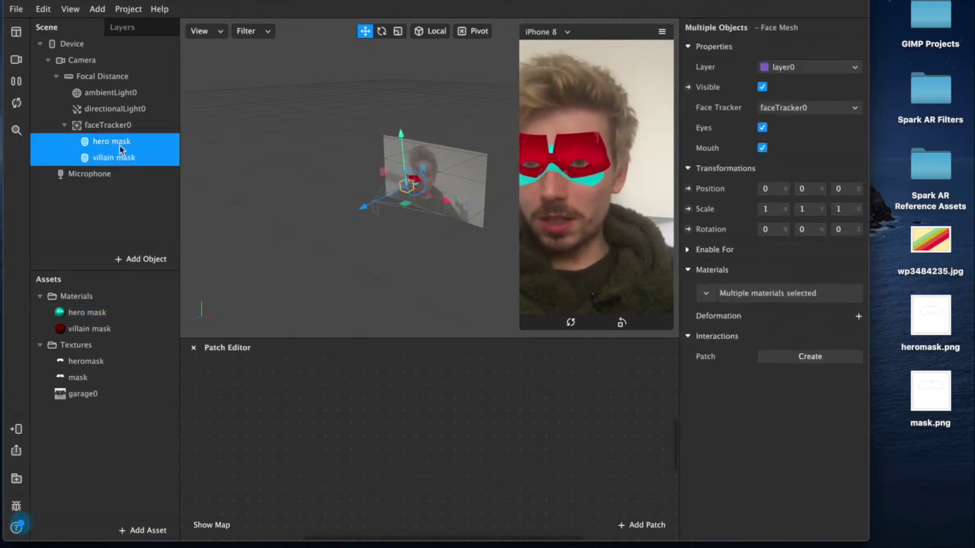
pyautogui.click(688, 90)
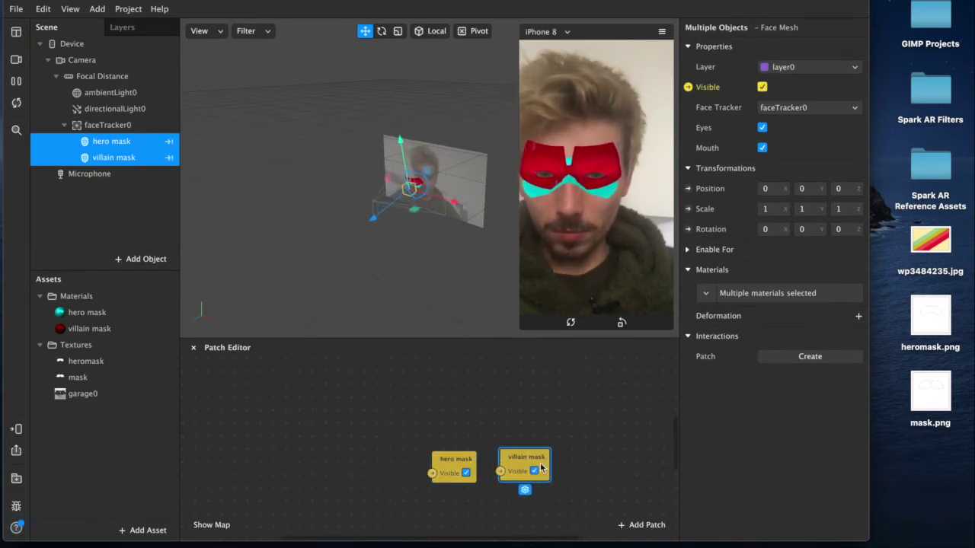
pyautogui.moveTo(474, 463); pyautogui.dragTo(519, 424)
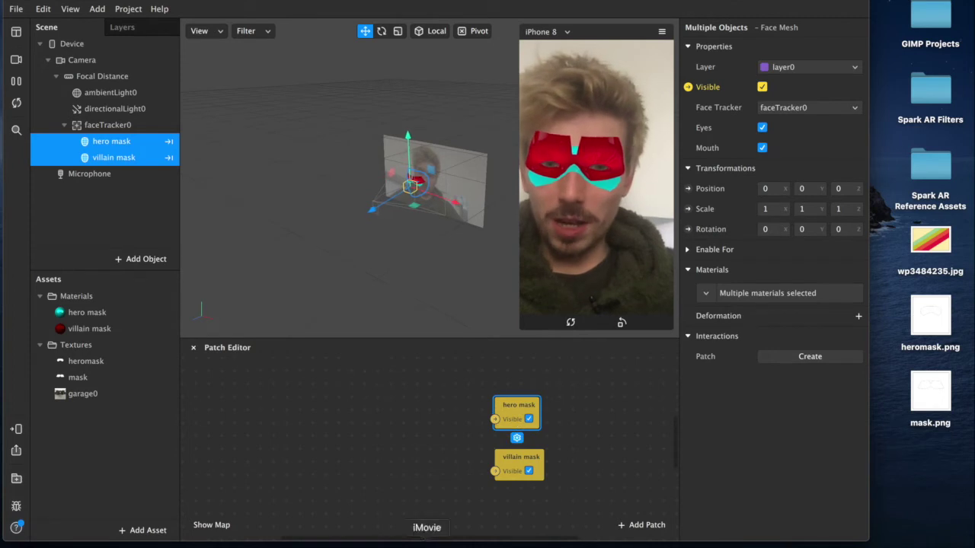
pyautogui.click(589, 487)
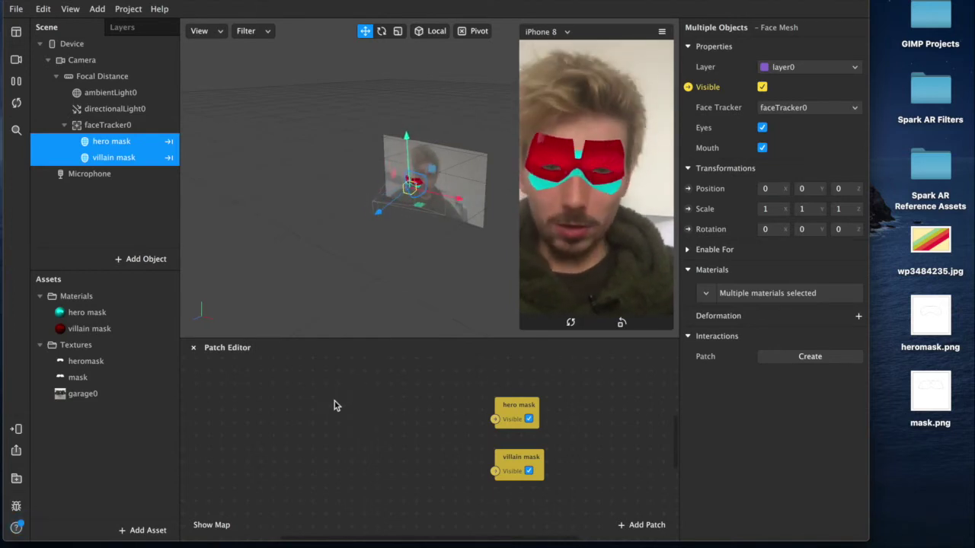
# Add a Screen Tap patch and place it well to the left of the two mask patches
pyautogui.rightClick(241, 431)
pyautogui.click(315, 446)
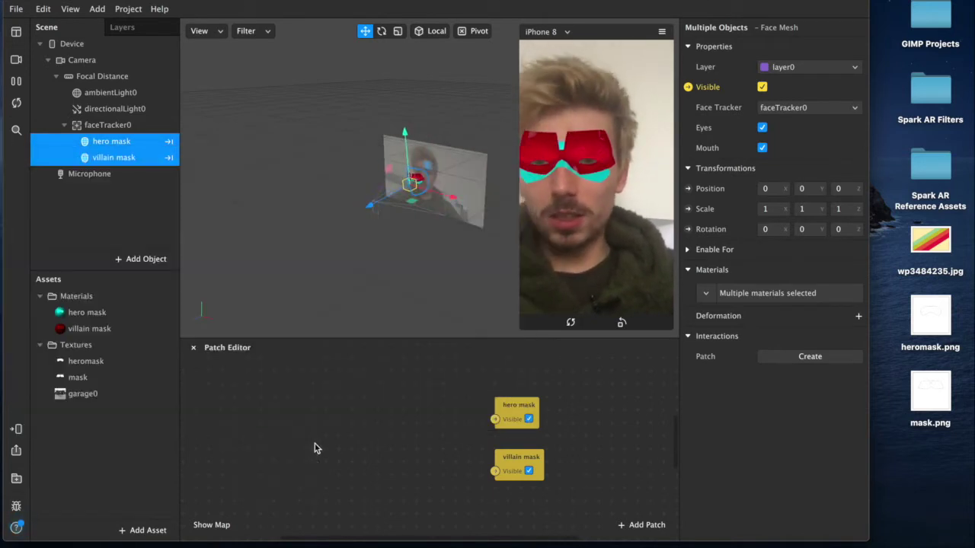
pyautogui.rightClick(312, 420)
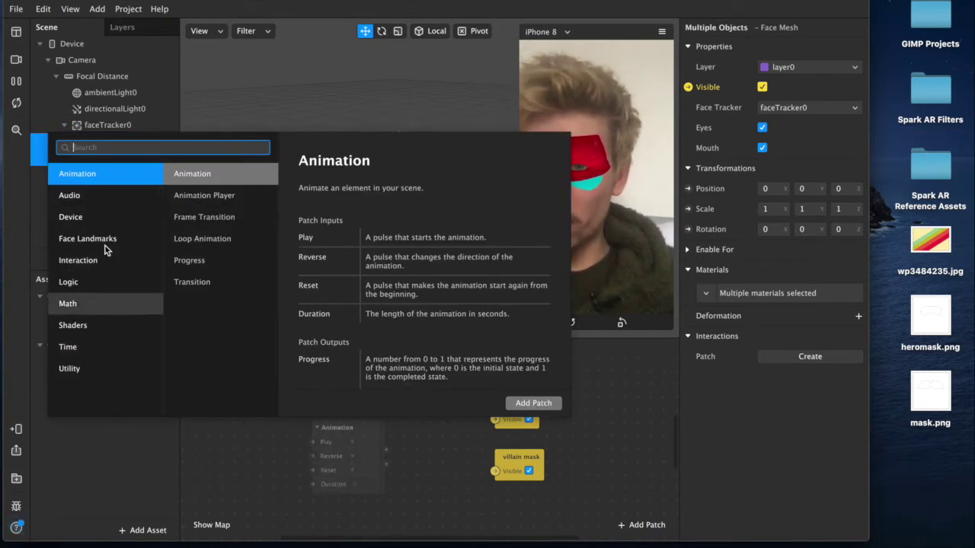
pyautogui.write('screen')
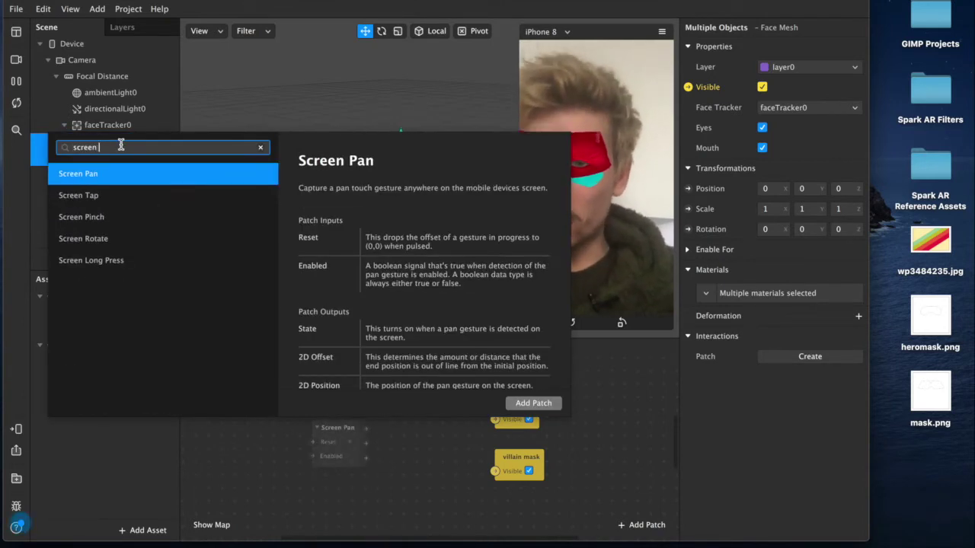
pyautogui.press('Down')
pyautogui.press('Return')
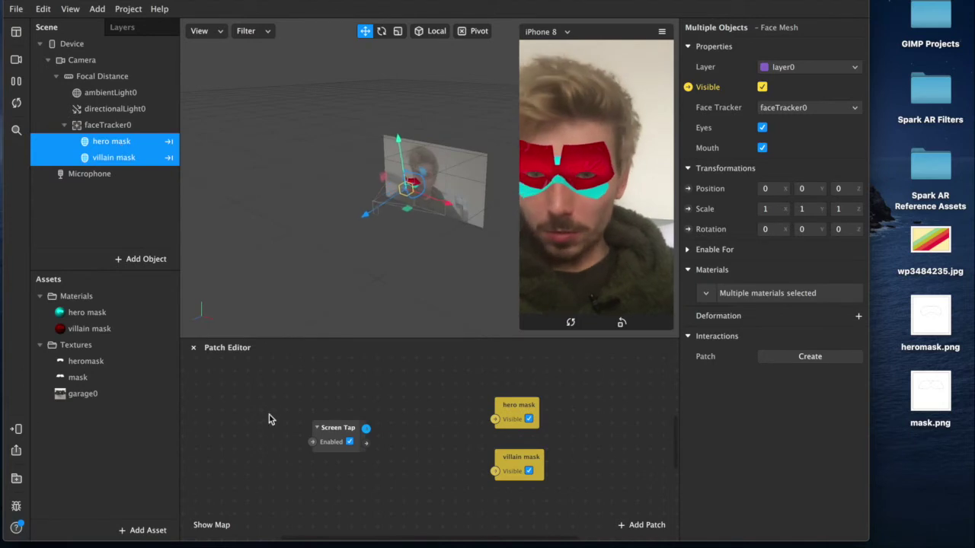
pyautogui.moveTo(348, 434); pyautogui.dragTo(242, 417)
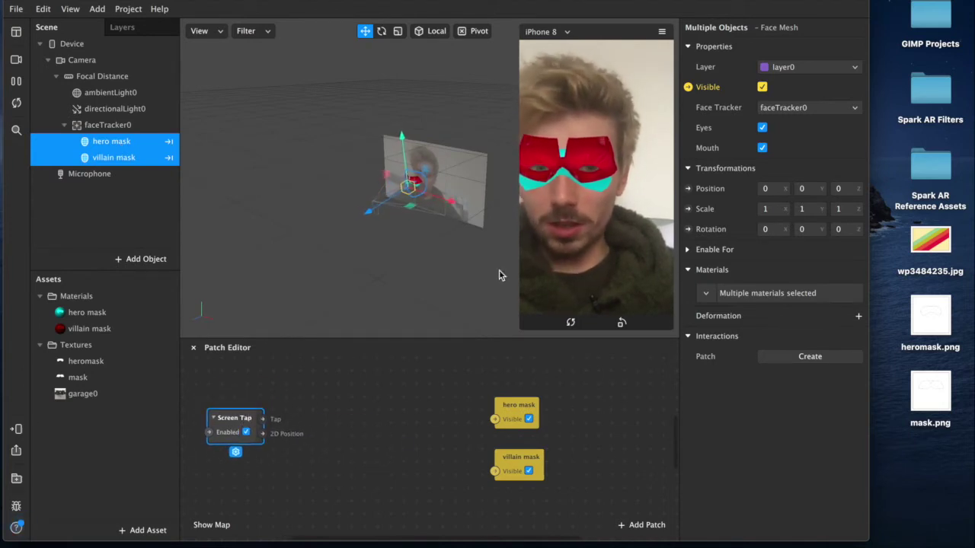
# Switch the device preview to Simulate Touch
pyautogui.click(661, 31)
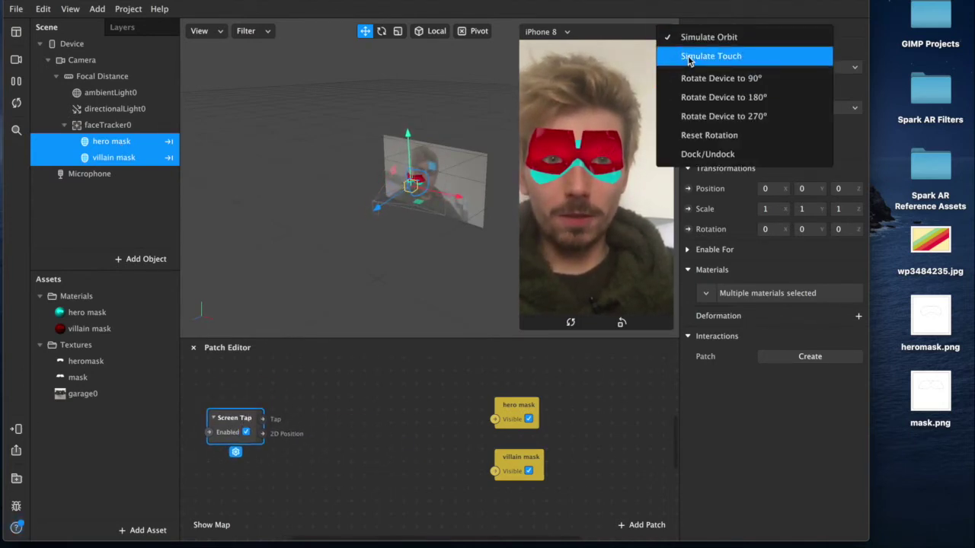
pyautogui.click(695, 56)
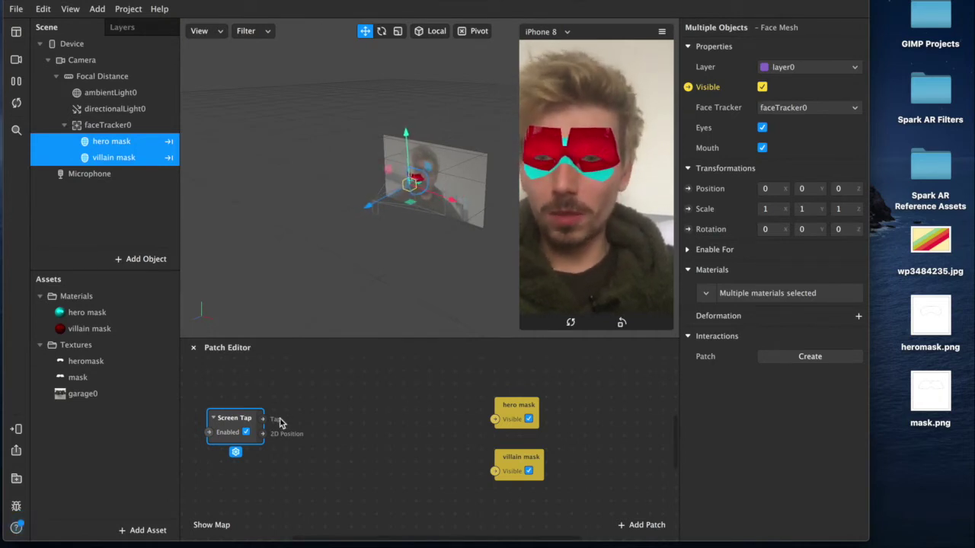
# Add a Counter patch driven by the Screen Tap's Tap output and set its Maximum Count to 2
pyautogui.moveTo(273, 425); pyautogui.dragTo(347, 426)
pyautogui.write('counter')
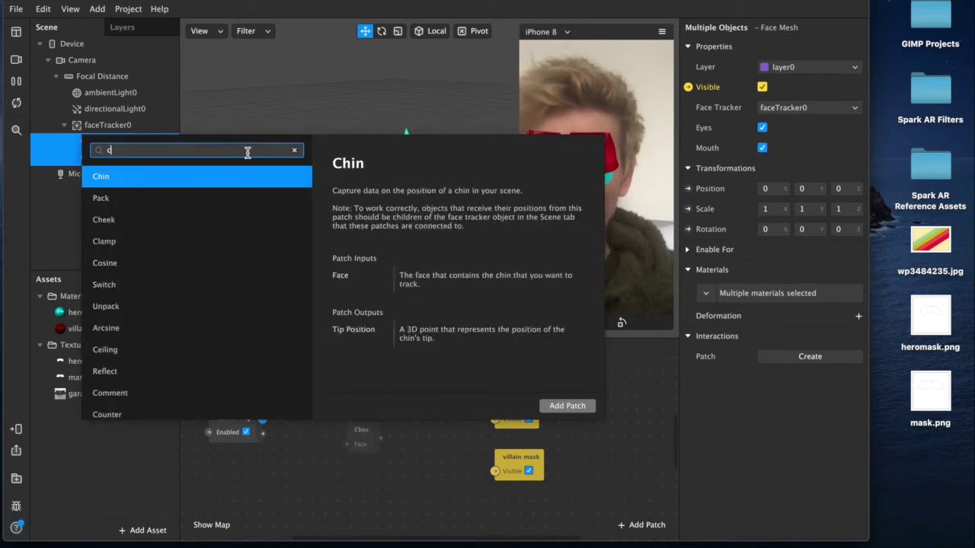
pyautogui.press('Return')
pyautogui.moveTo(364, 430); pyautogui.dragTo(302, 390)
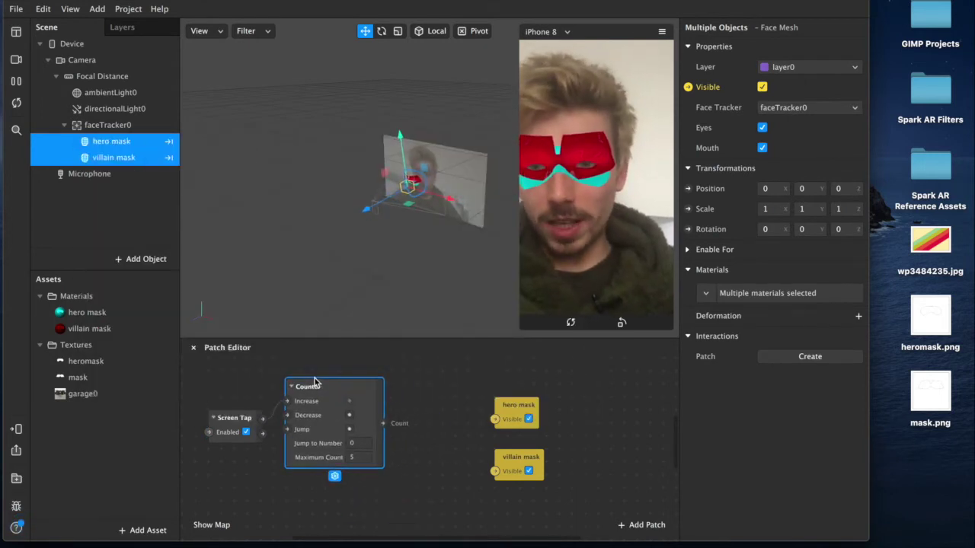
pyautogui.click(362, 462)
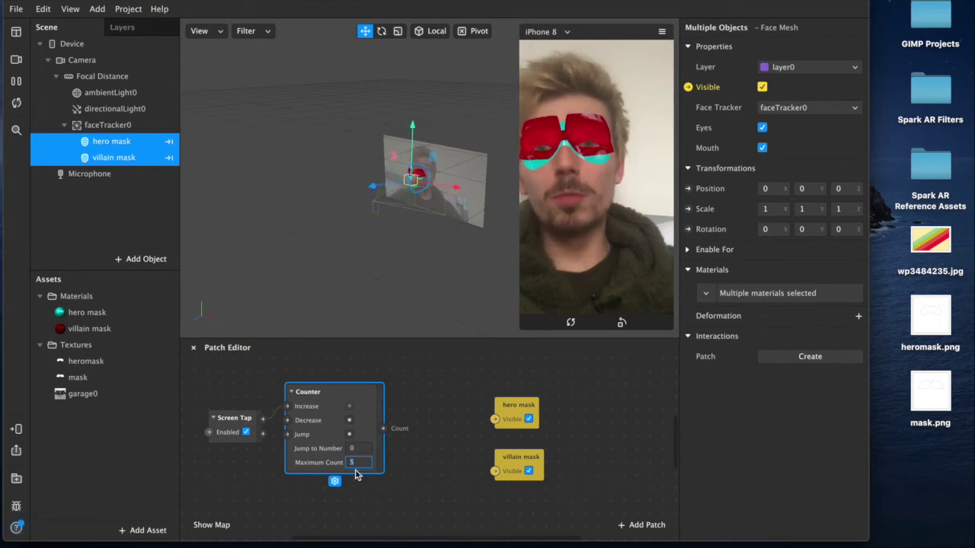
pyautogui.click(424, 461)
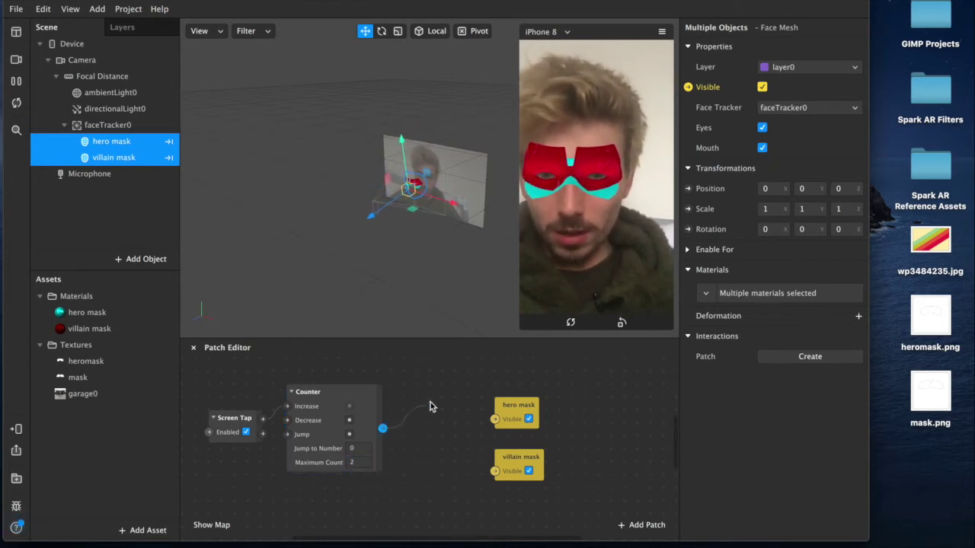
# Add an Equals Exactly logic patch fed by the Counter's Count output and position it above and beside the Counter
pyautogui.moveTo(430, 411); pyautogui.dragTo(432, 404)
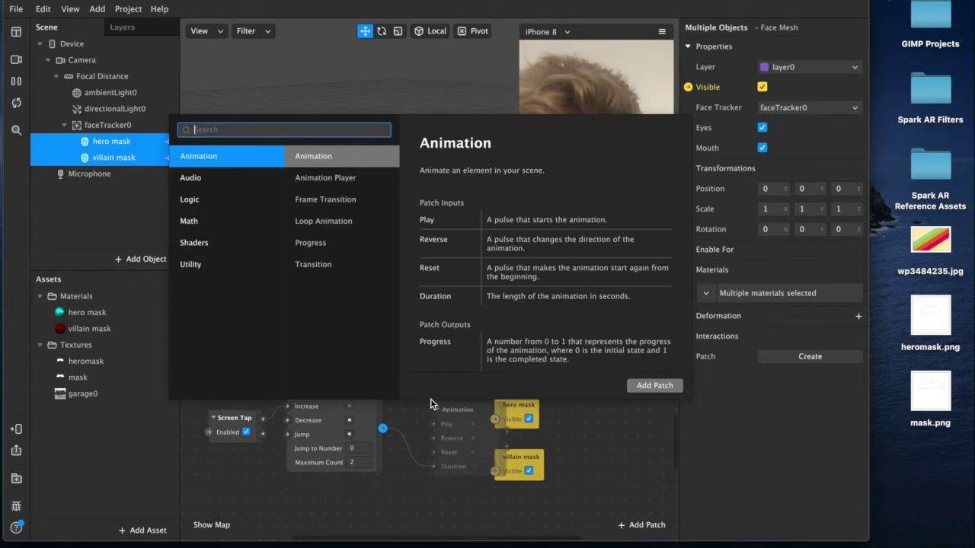
pyautogui.click(196, 201)
pyautogui.click(320, 179)
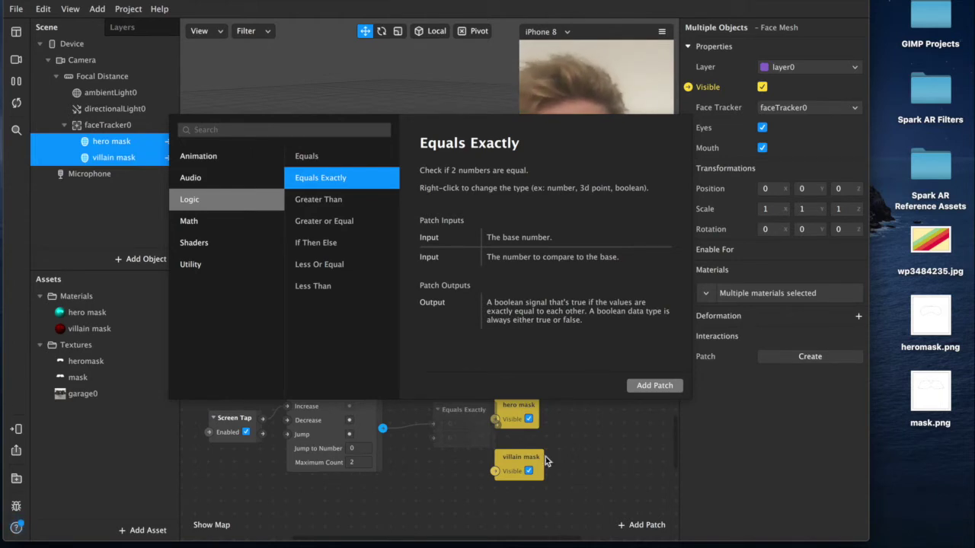
pyautogui.click(655, 385)
pyautogui.moveTo(451, 405); pyautogui.dragTo(438, 374)
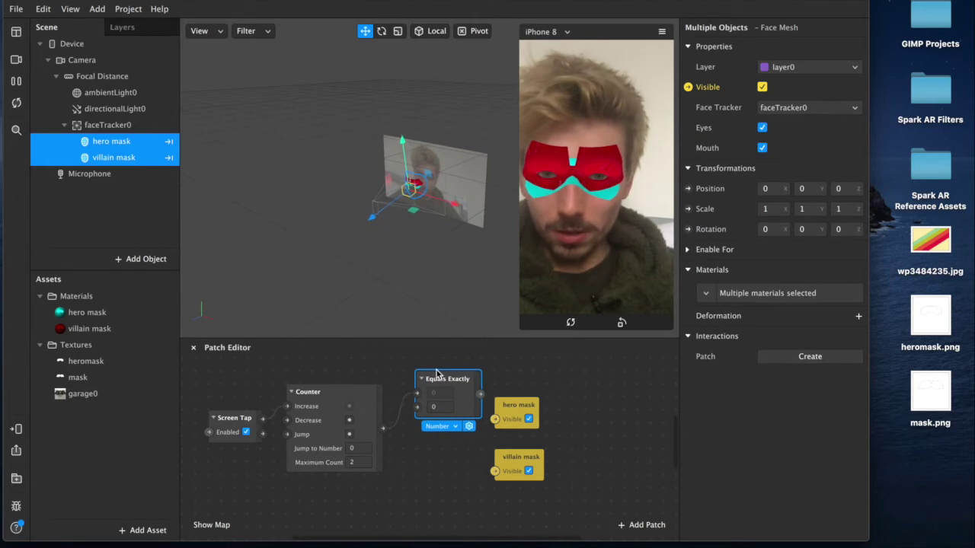
# Duplicate the Equals Exactly patch below the original and connect the two outputs to the hero mask and villain mask Visible inputs
pyautogui.press('super+d')
pyautogui.moveTo(471, 407); pyautogui.dragTo(443, 445)
pyautogui.moveTo(504, 408)
pyautogui.mouseDown()
pyautogui.moveTo(502, 395)
pyautogui.moveTo(495, 406)
pyautogui.mouseUp()
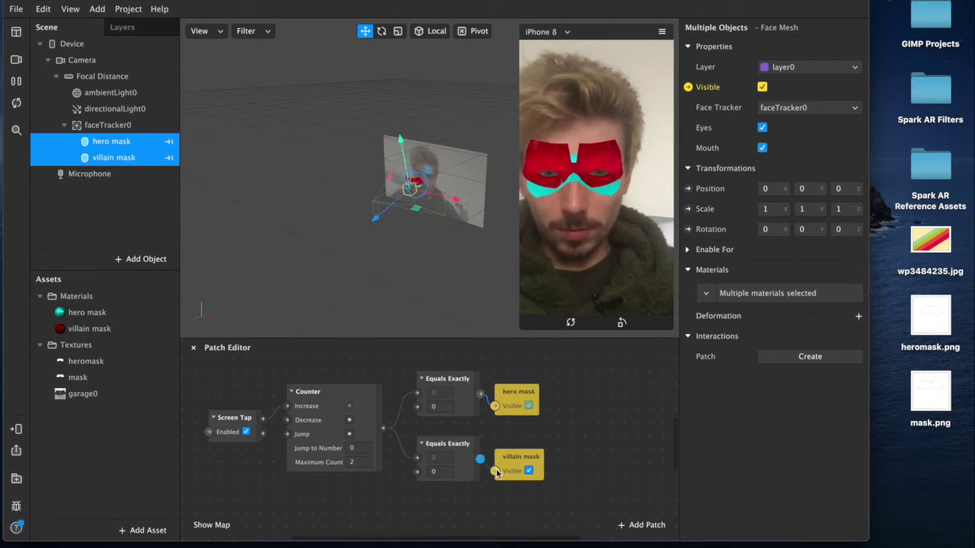
# Test the mask visibility by simulating two screen taps in the device preview
pyautogui.click(445, 398)
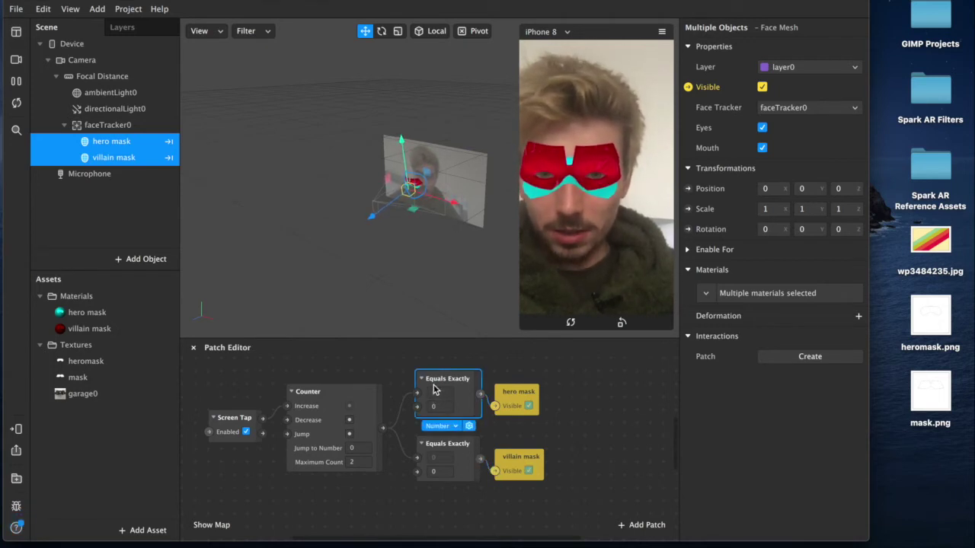
pyautogui.click(566, 215)
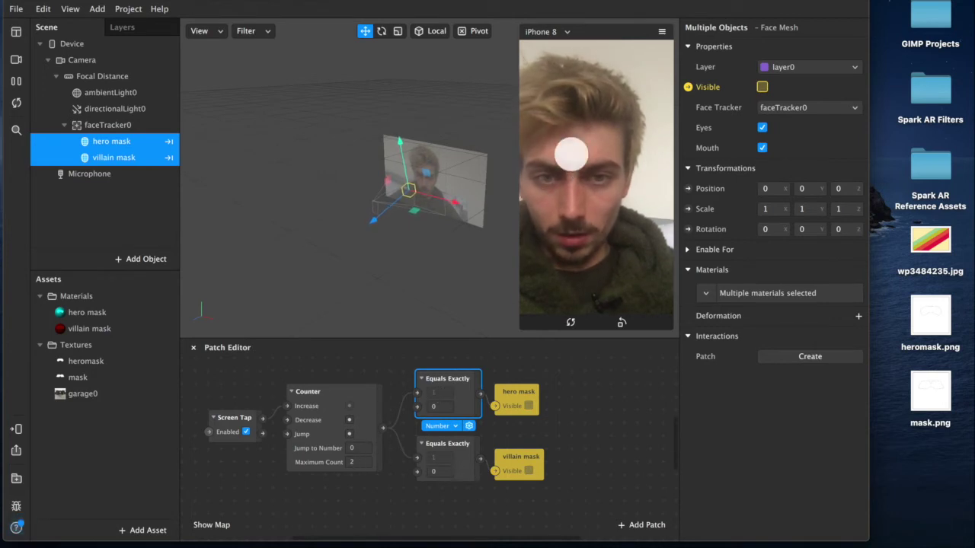
pyautogui.click(568, 155)
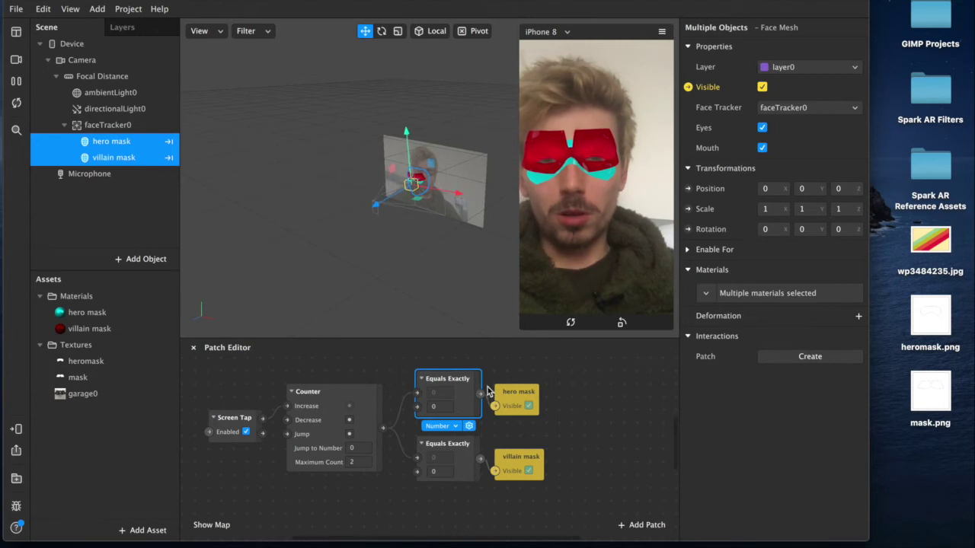
# Set the comparison value of the villain mask's Equals Exactly patch to 1
pyautogui.click(384, 366)
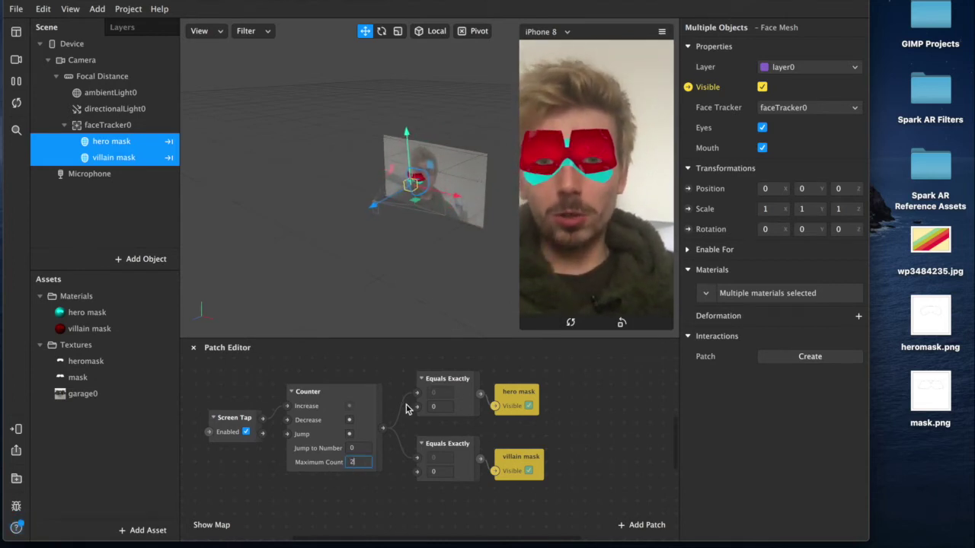
pyautogui.click(443, 473)
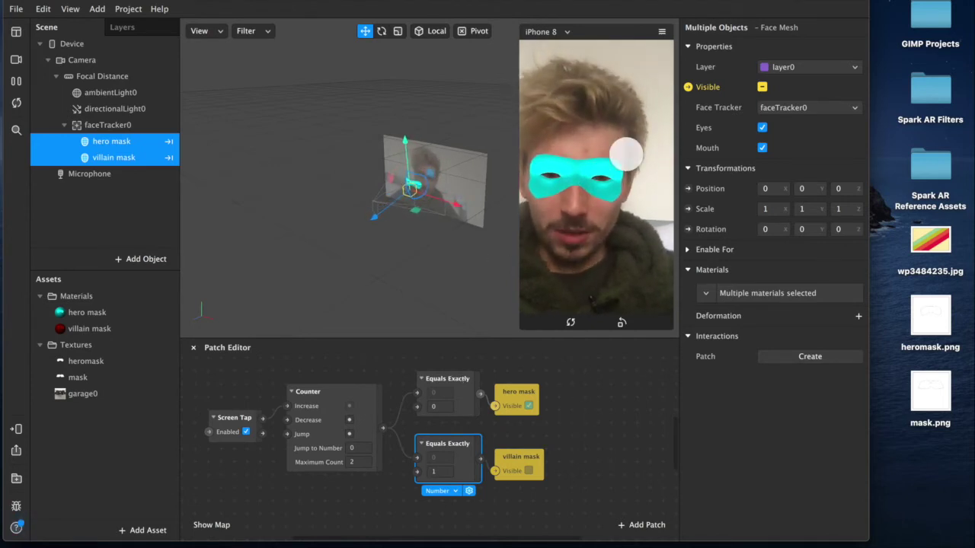
# Enlarge the device preview, simulate several screen taps to check the switching between hero and villain masks, and shrink the preview again
pyautogui.click(636, 262)
pyautogui.moveTo(520, 326); pyautogui.dragTo(403, 522)
pyautogui.click(548, 360)
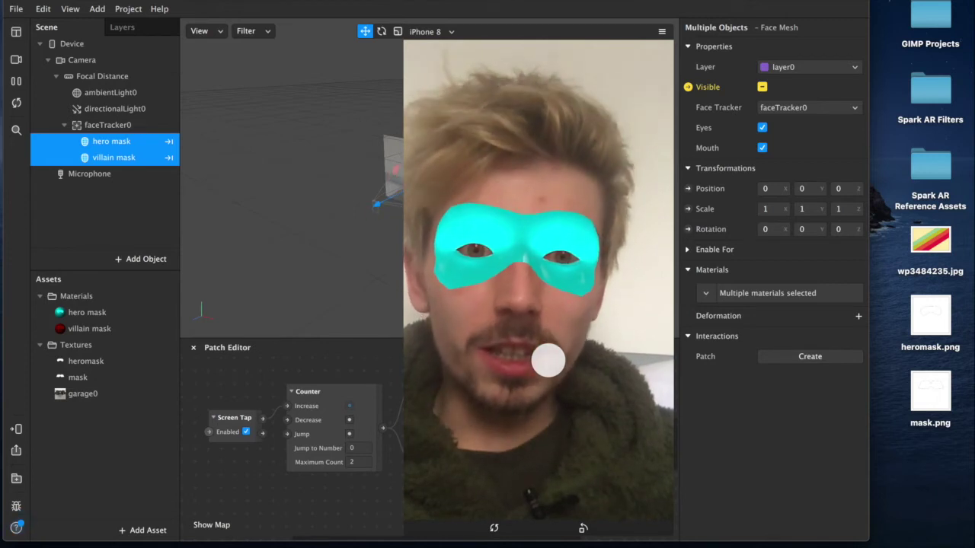
pyautogui.click(548, 361)
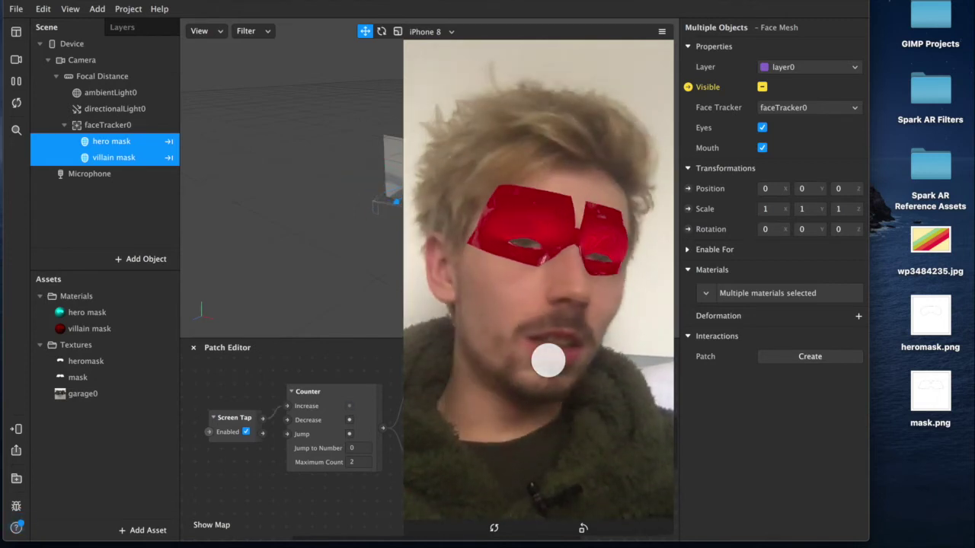
pyautogui.click(545, 358)
pyautogui.moveTo(405, 527); pyautogui.dragTo(519, 341)
pyautogui.click(348, 432)
# Enlarge the preview and set the hero mask material's Metallic to 63% with Roughness at 0%
pyautogui.click(61, 314)
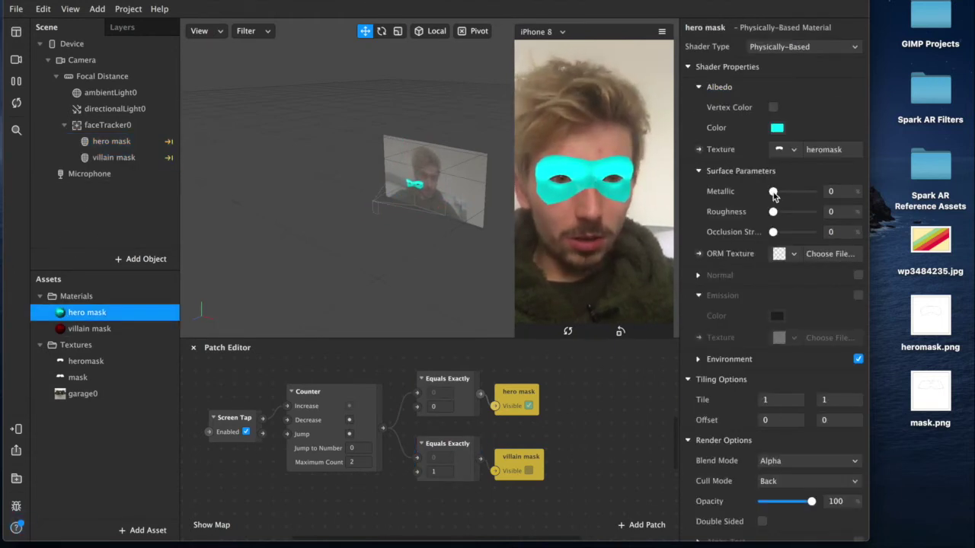
pyautogui.moveTo(515, 336); pyautogui.dragTo(404, 534)
pyautogui.moveTo(790, 191); pyautogui.dragTo(815, 192)
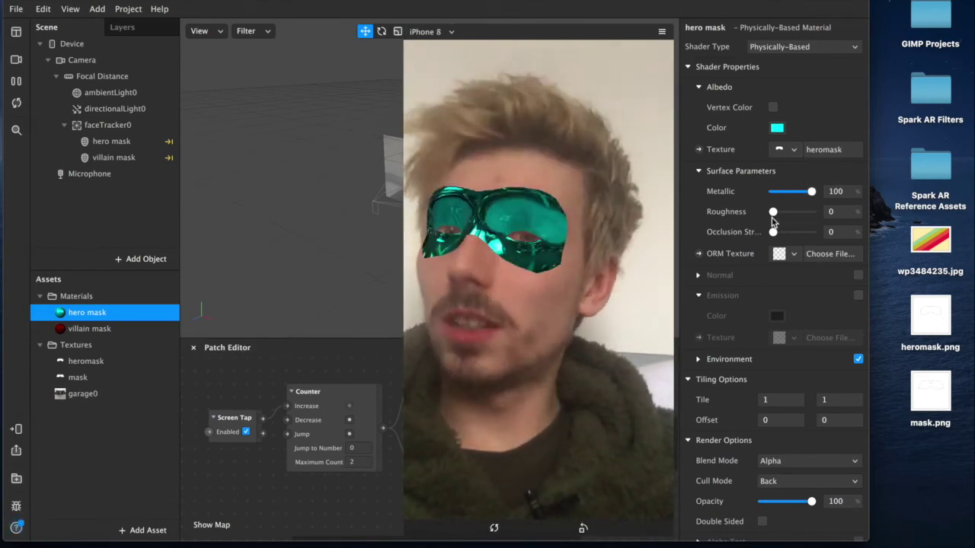
pyautogui.moveTo(773, 211); pyautogui.dragTo(751, 224)
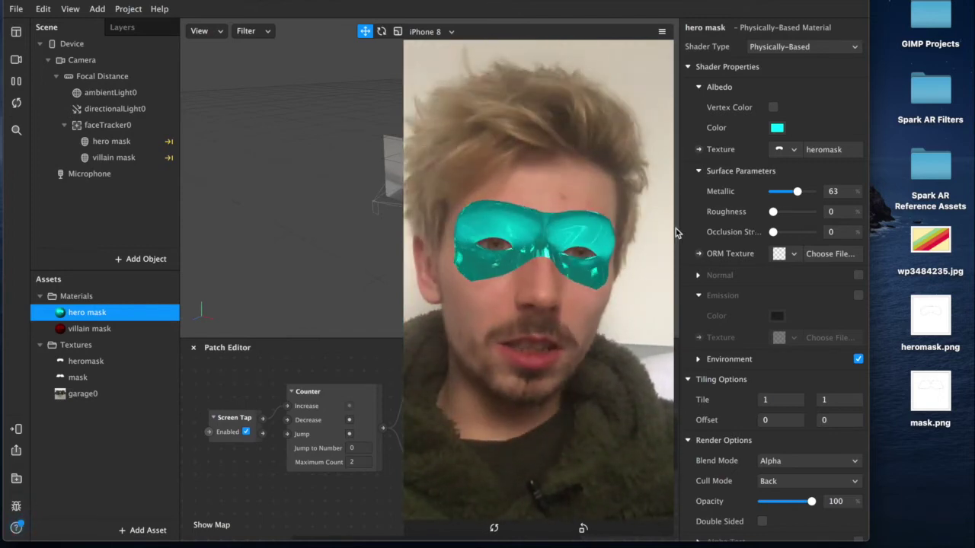
# Switch the preview to the villain mask and set the villain mask material's Metallic to 100%, keeping Opacity at 100%
pyautogui.click(113, 328)
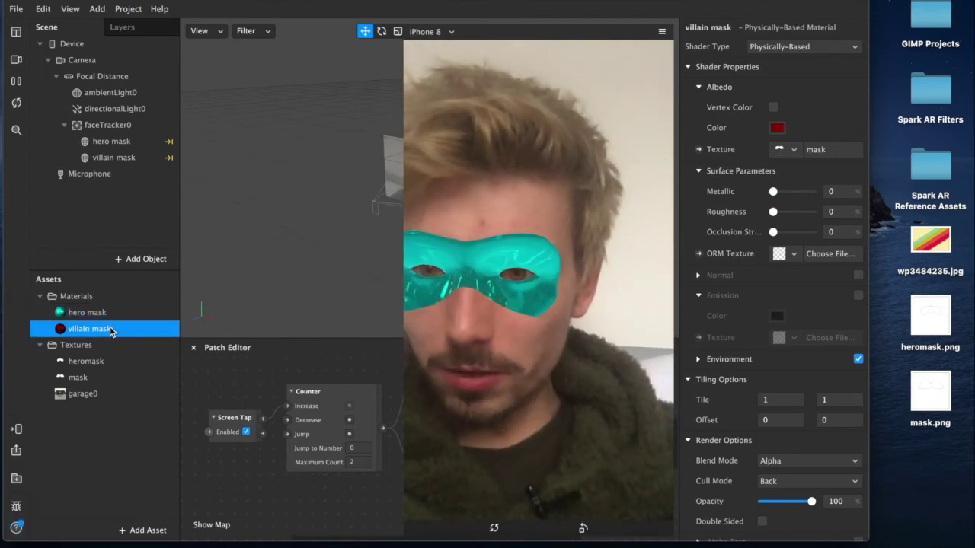
pyautogui.click(581, 289)
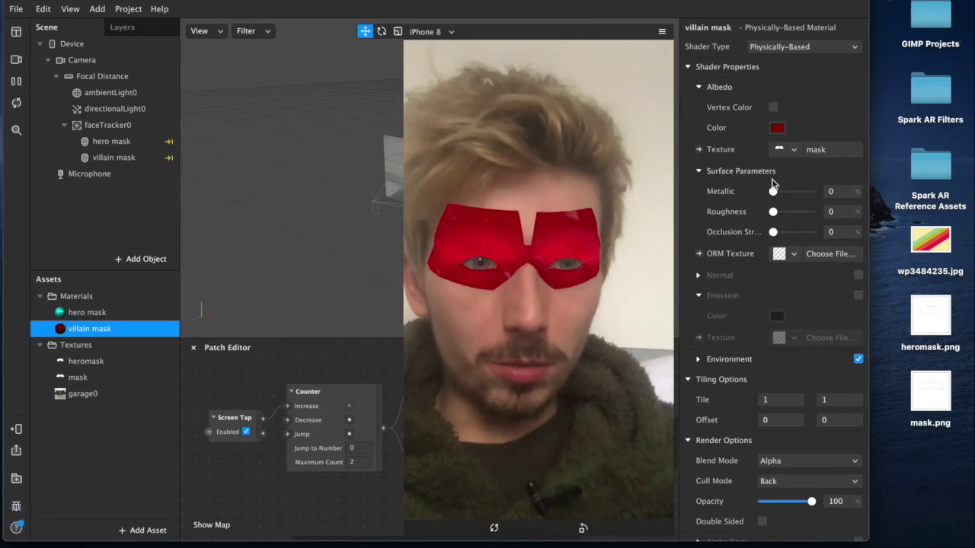
pyautogui.moveTo(773, 191); pyautogui.dragTo(843, 196)
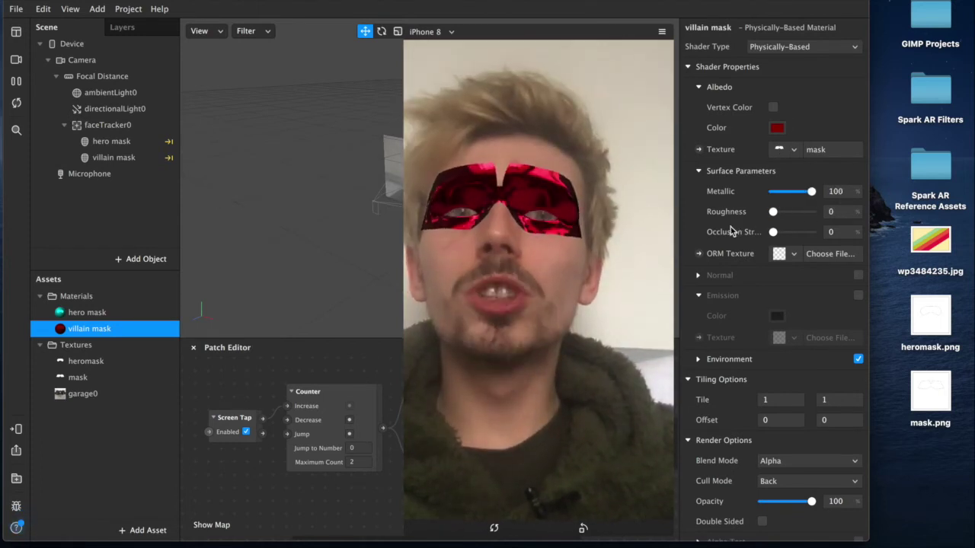
pyautogui.scroll(-1, 794, 516)
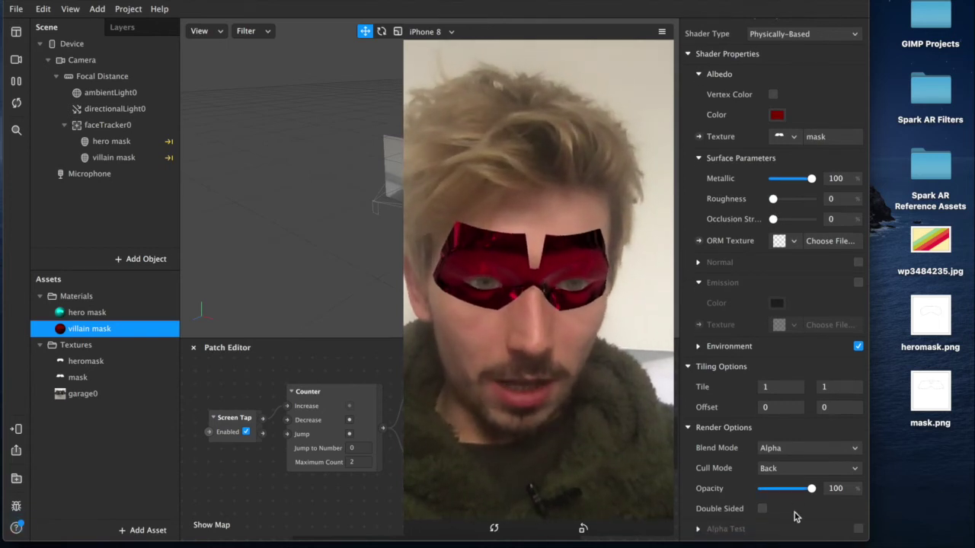
pyautogui.moveTo(811, 488)
pyautogui.mouseDown()
pyautogui.moveTo(772, 492)
pyautogui.moveTo(815, 496)
pyautogui.mouseUp()
# Select both mask materials together and set the rotation of their garage0 environment texture to 177 degrees
pyautogui.scroll(-5, 773, 347)
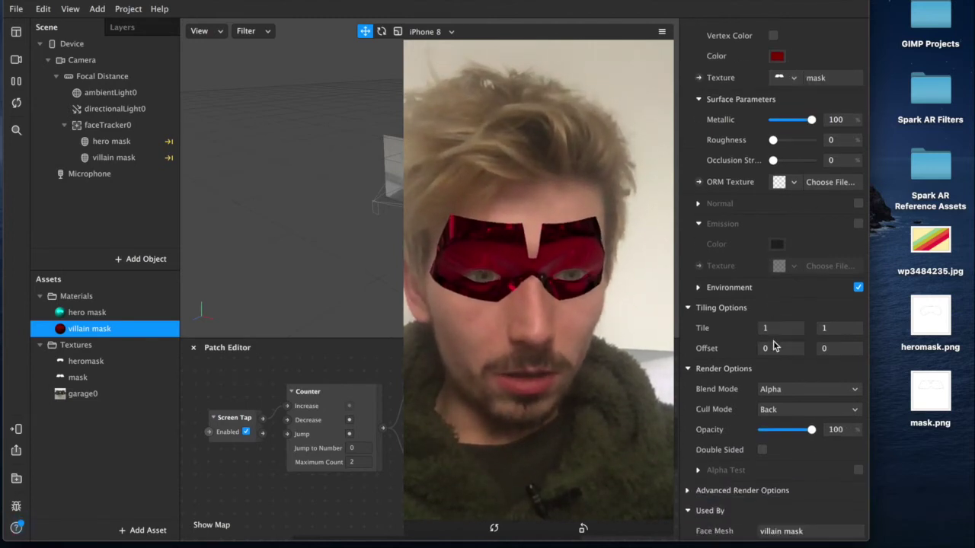
pyautogui.scroll(5, 773, 346)
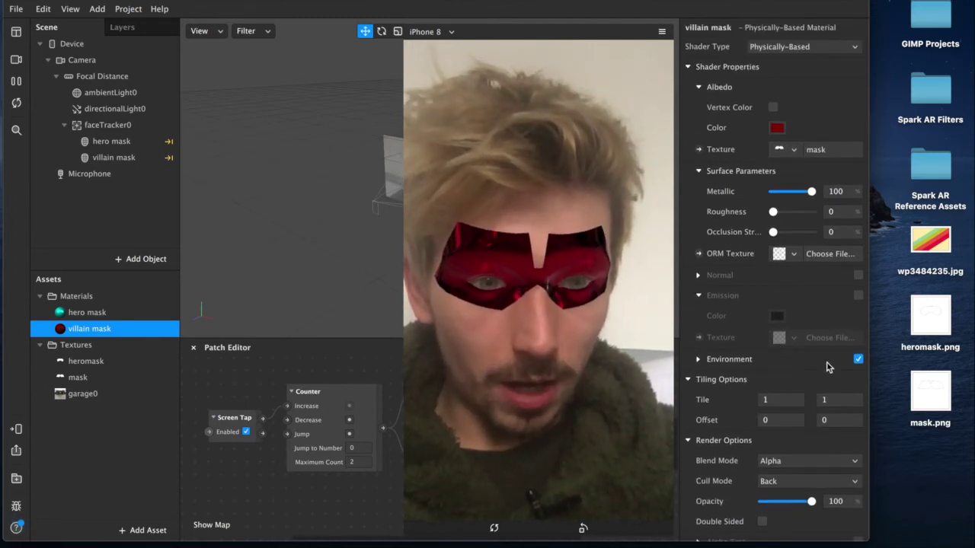
pyautogui.scroll(-3, 806, 378)
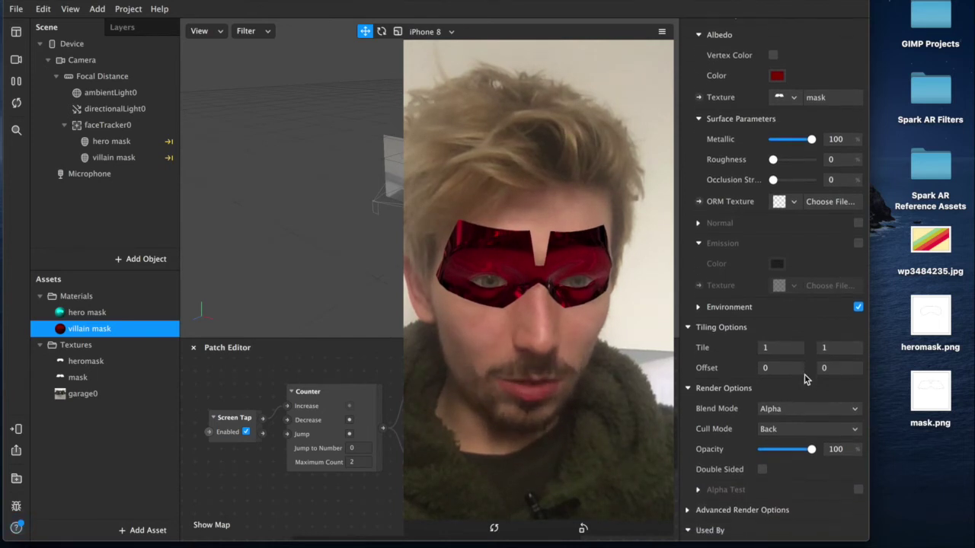
pyautogui.scroll(-2, 806, 379)
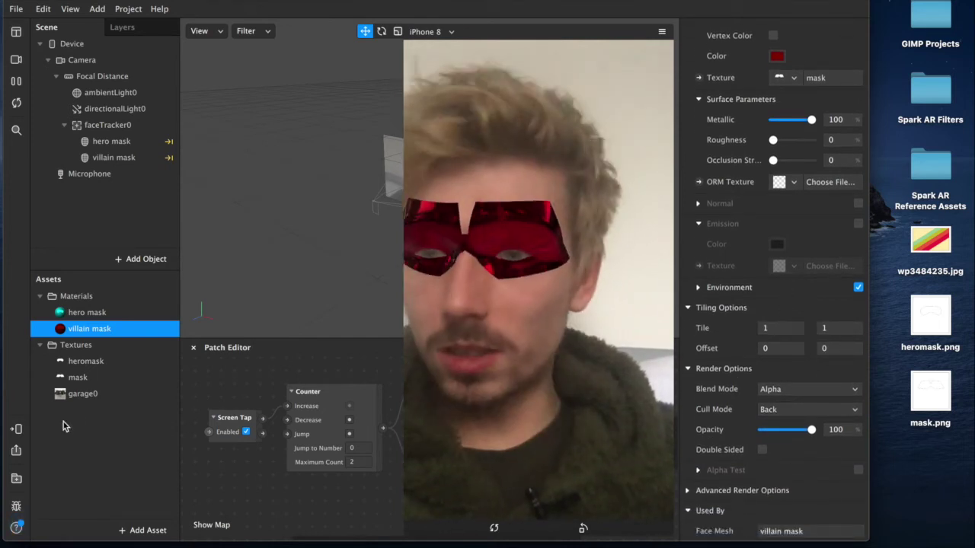
pyautogui.keyDown('shift'); pyautogui.click(87, 312); pyautogui.keyUp('shift')
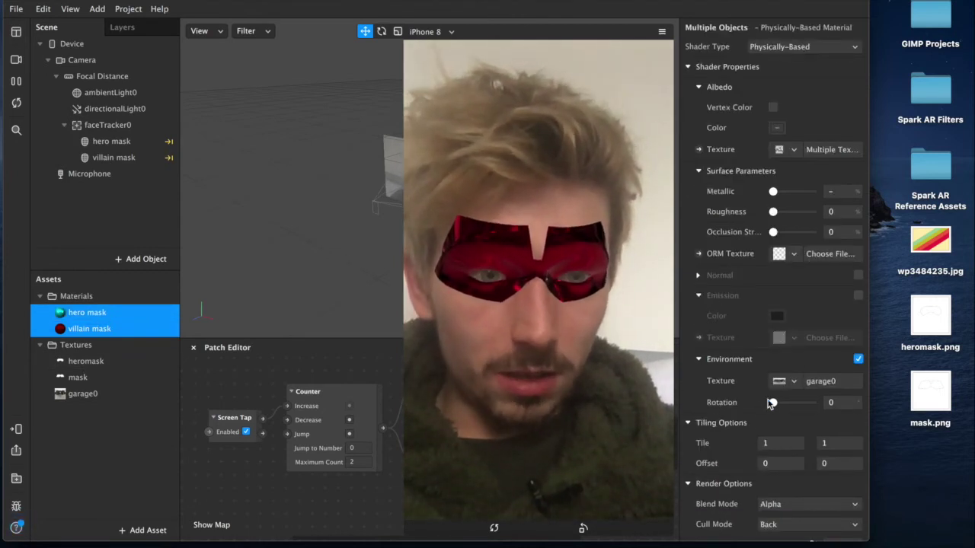
pyautogui.moveTo(771, 403); pyautogui.dragTo(791, 405)
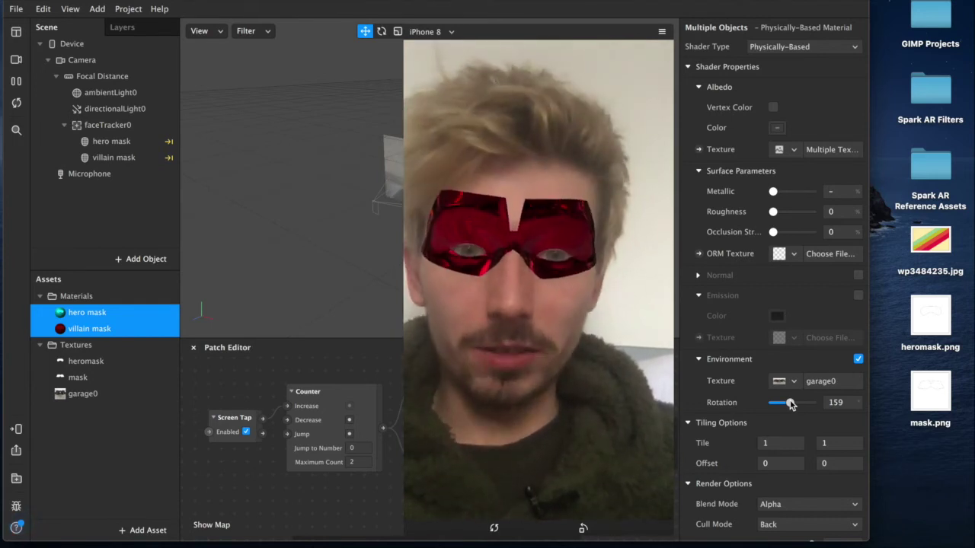
pyautogui.moveTo(790, 402)
pyautogui.mouseDown()
pyautogui.moveTo(825, 404)
pyautogui.moveTo(792, 402)
pyautogui.mouseUp()
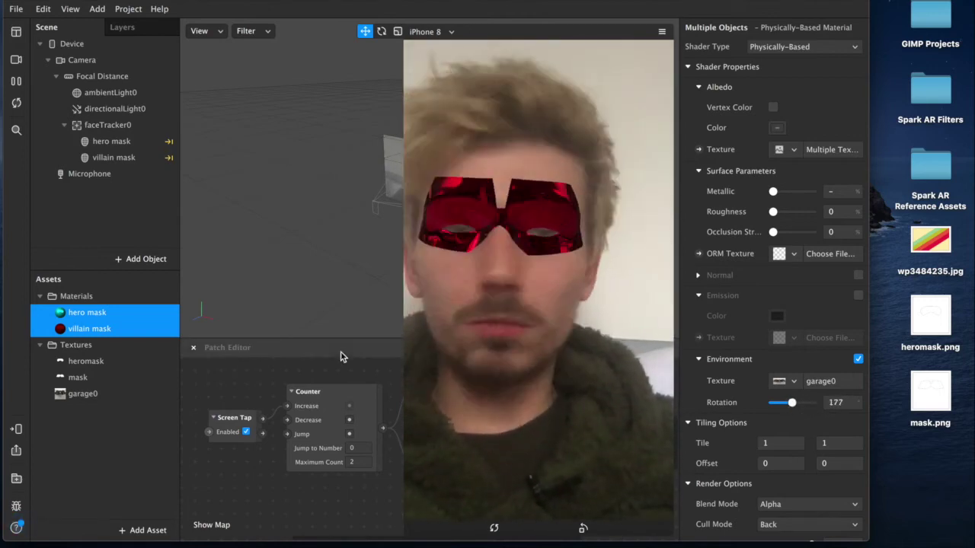
# Set the villain mask material's Metallic to 60% and its Roughness to 26%
pyautogui.click(468, 298)
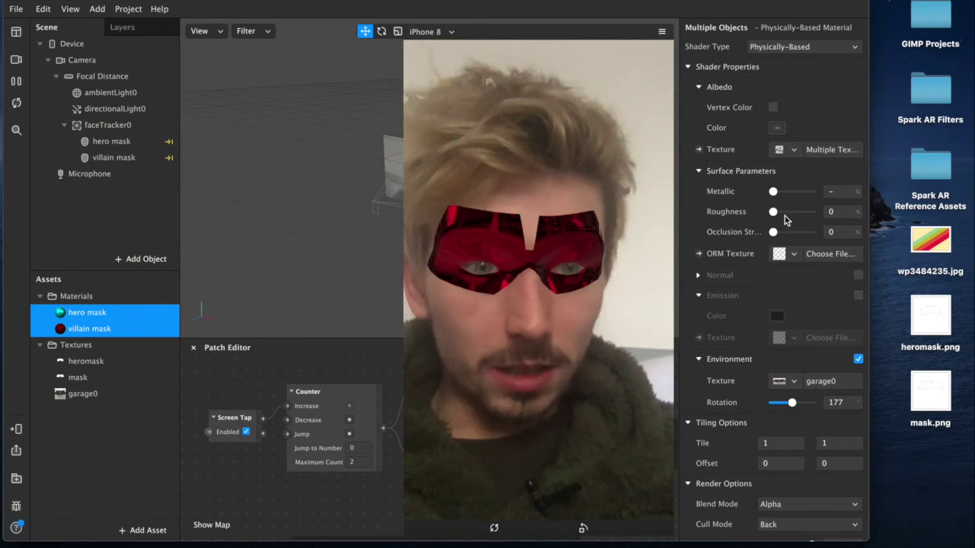
pyautogui.click(177, 330)
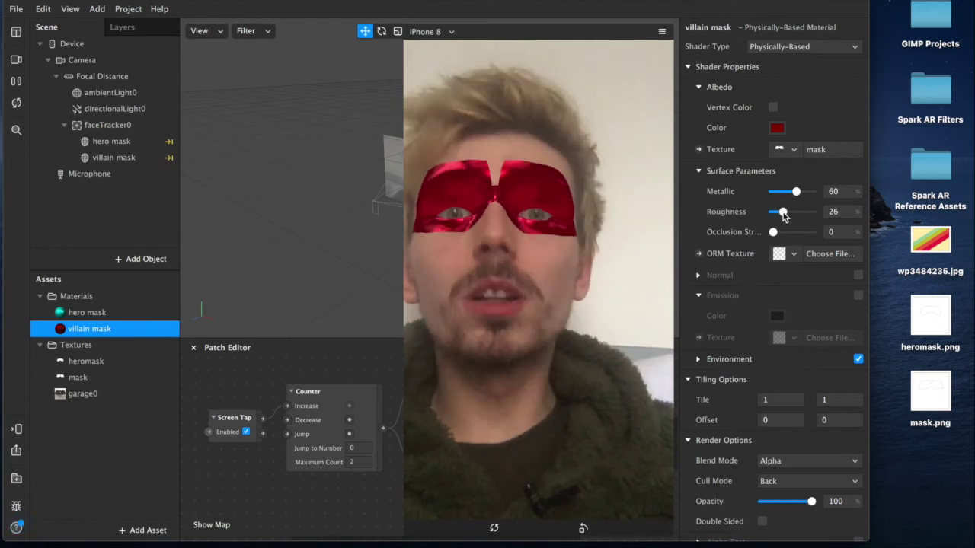
# Select the hero mask material, simulate screen taps to compare the two finished masks, and shrink the device preview
pyautogui.click(91, 312)
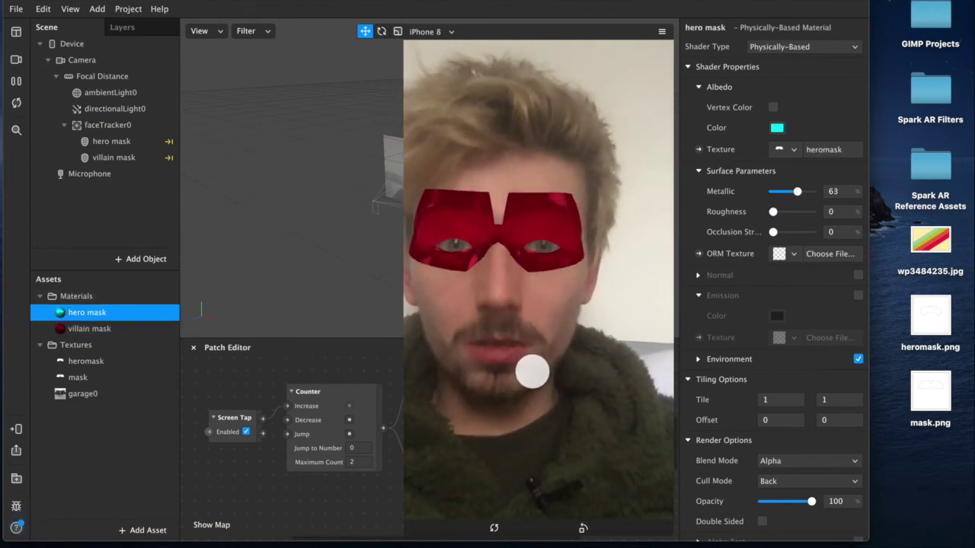
pyautogui.click(532, 372)
pyautogui.click(544, 378)
pyautogui.click(544, 379)
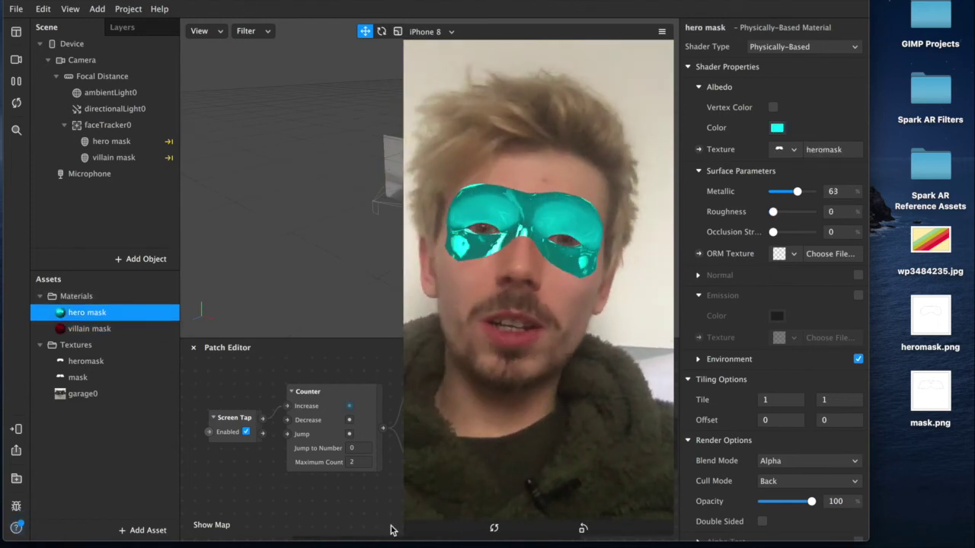
pyautogui.moveTo(403, 530); pyautogui.dragTo(550, 333)
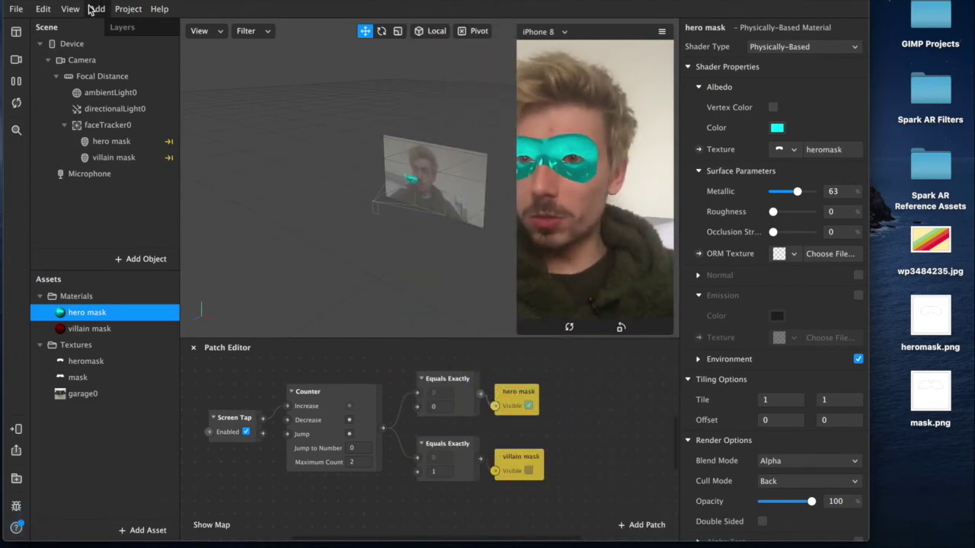
# Create an Instruction on Opening patch set for the Device and line up its Runtime, Less Than and Instruction patches below the Counter
pyautogui.click(68, 44)
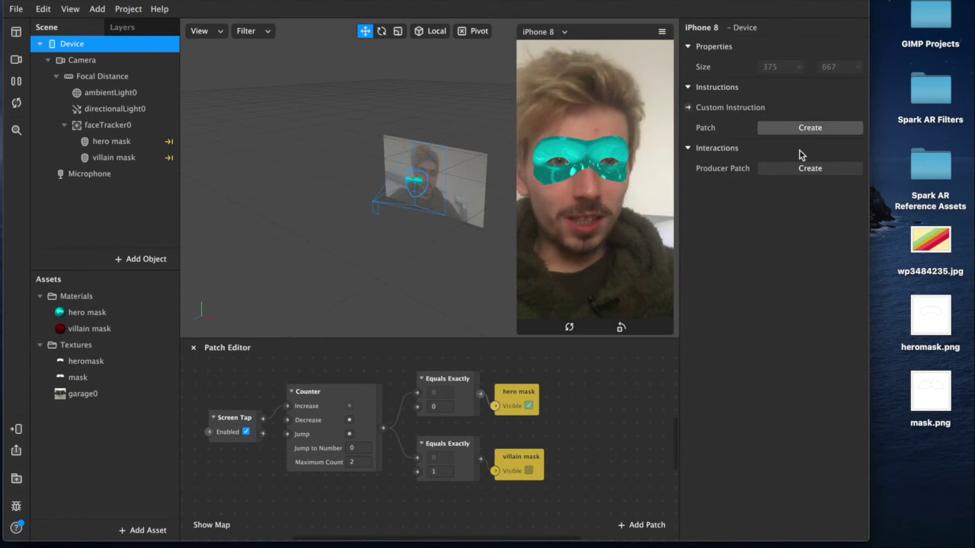
pyautogui.click(809, 127)
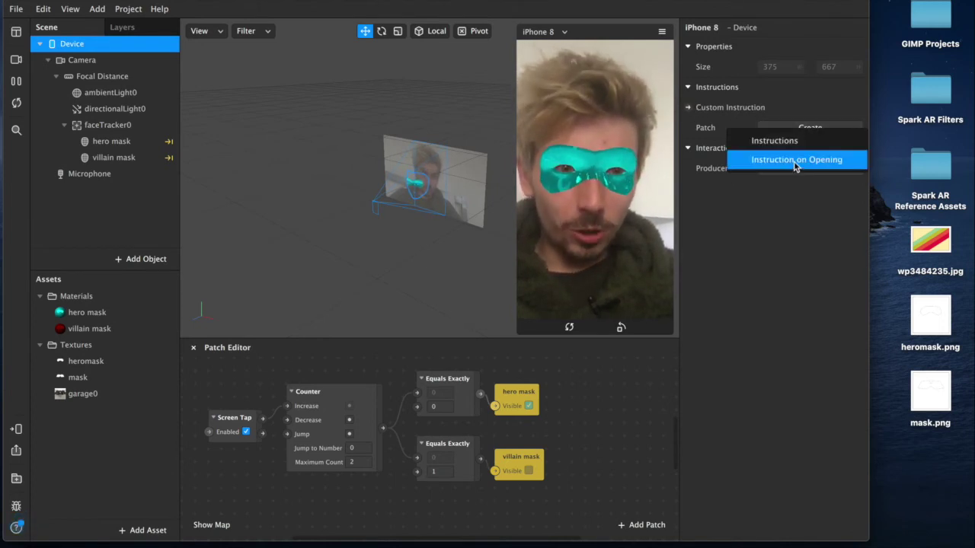
pyautogui.click(796, 159)
pyautogui.moveTo(306, 468); pyautogui.dragTo(219, 510)
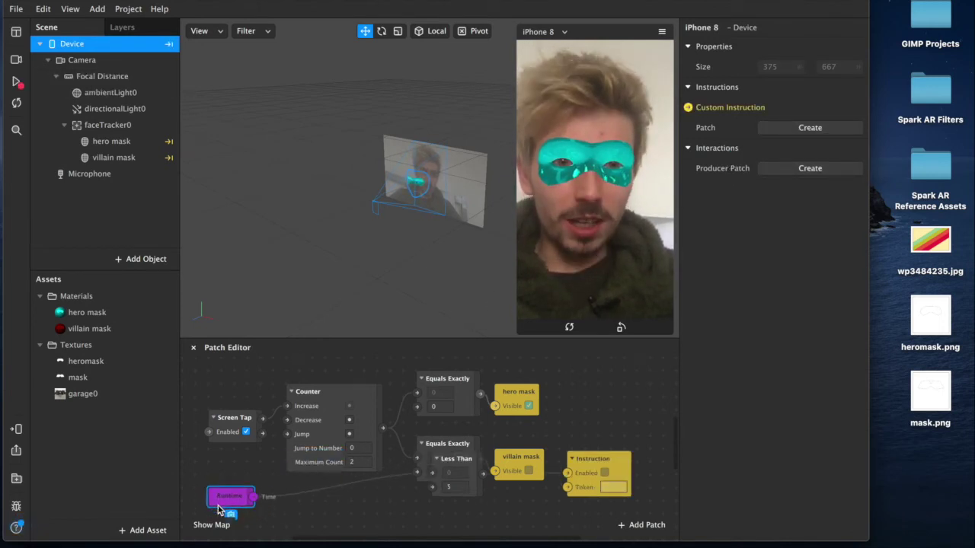
pyautogui.moveTo(464, 460); pyautogui.dragTo(286, 499)
pyautogui.moveTo(608, 469); pyautogui.dragTo(382, 497)
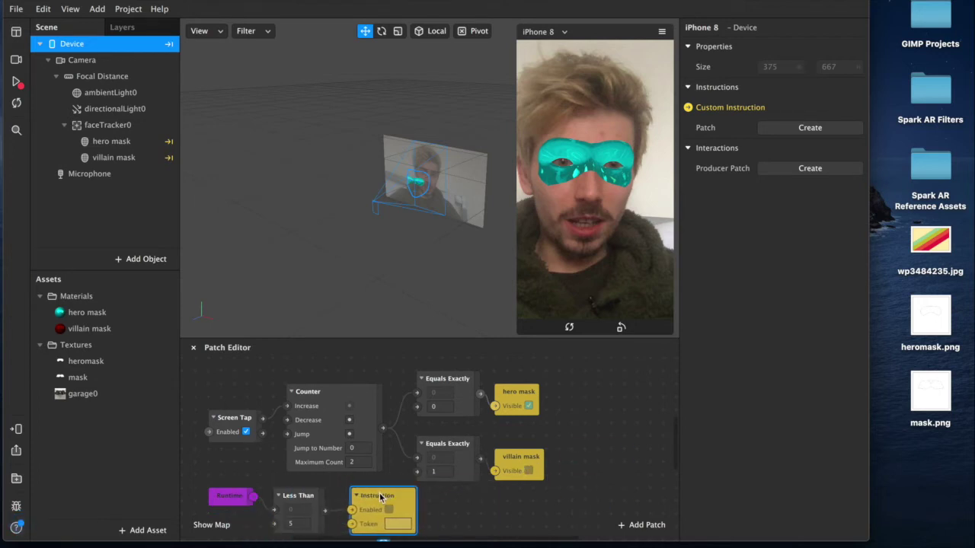
pyautogui.click(295, 501)
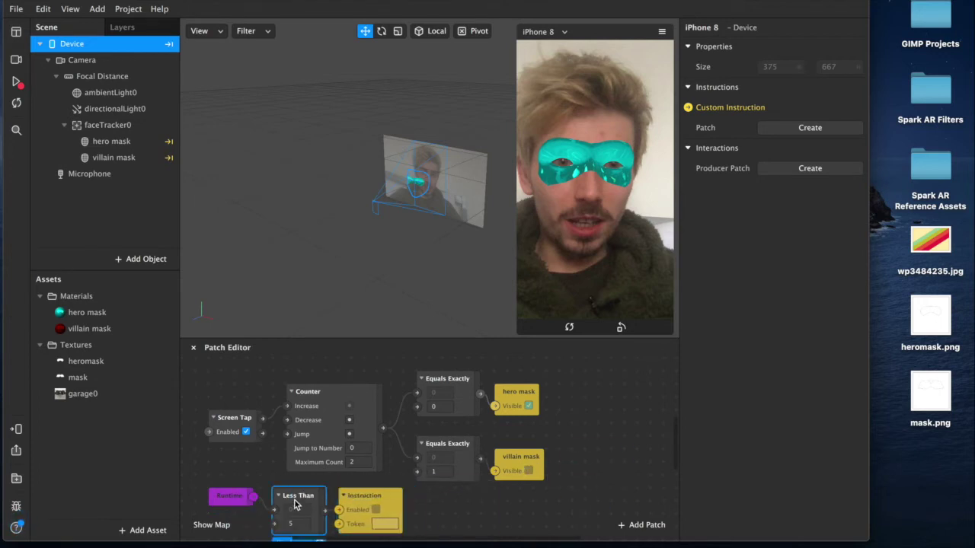
# Set the Less Than patch's comparison value to 5 and shift the Instruction patch slightly farther away from it
pyautogui.scroll(-2, 477, 407)
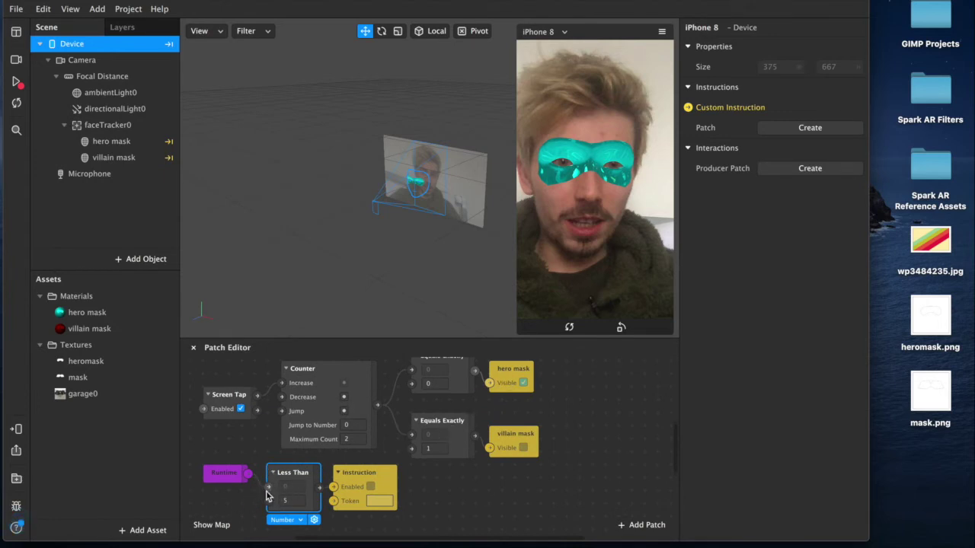
pyautogui.click(293, 500)
pyautogui.press('BackSpace')
pyautogui.write('8')
pyautogui.press('BackSpace')
pyautogui.write('5')
pyautogui.click(371, 475)
pyautogui.moveTo(371, 475); pyautogui.dragTo(384, 475)
# Open the Capabilities section of the project properties and expand the Custom Instructions under Instructions
pyautogui.click(126, 10)
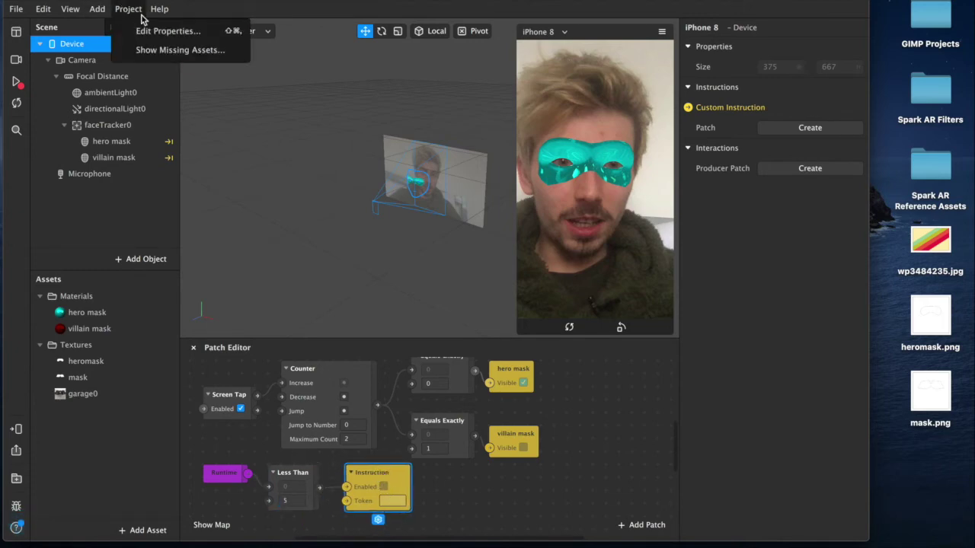
pyautogui.moveTo(158, 11)
pyautogui.click(158, 29)
pyautogui.click(133, 21)
pyautogui.click(128, 9)
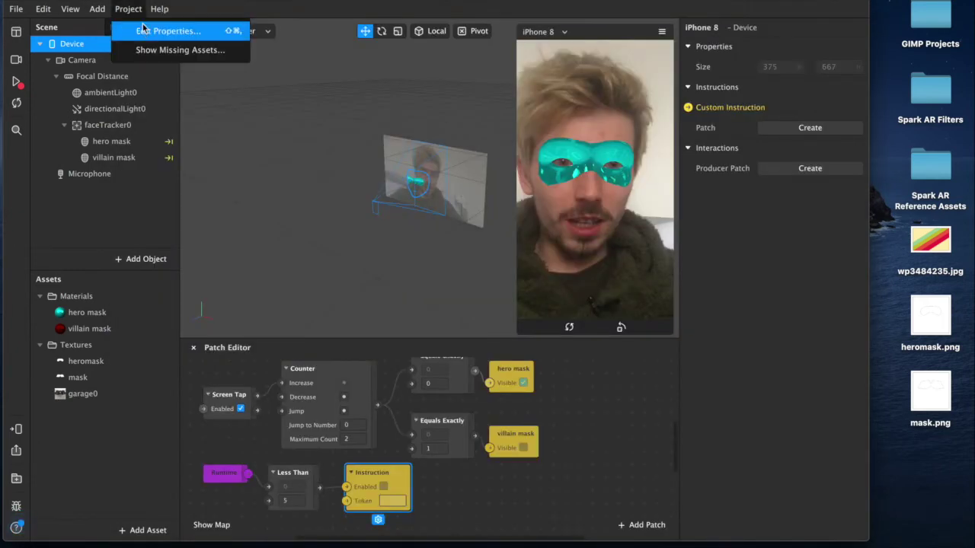
pyautogui.click(142, 29)
pyautogui.click(219, 143)
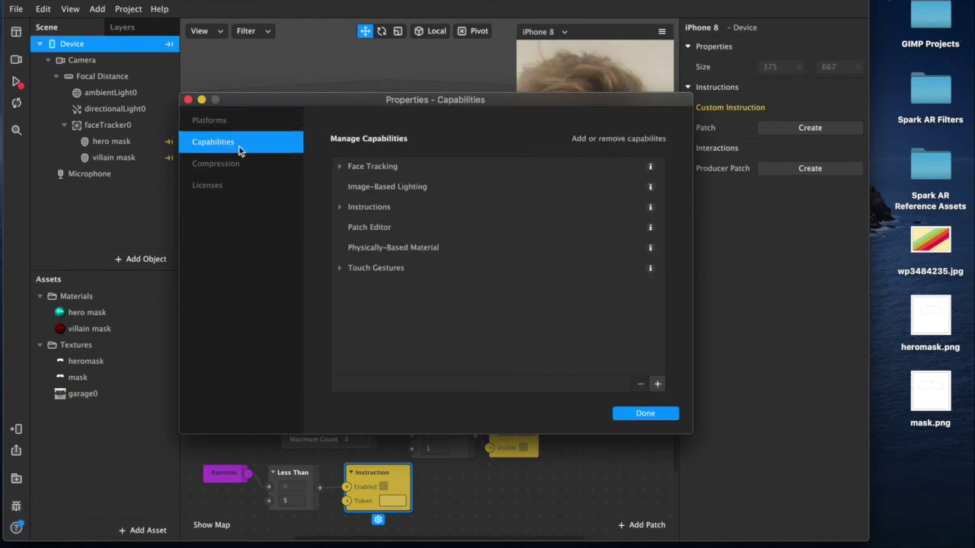
pyautogui.click(342, 208)
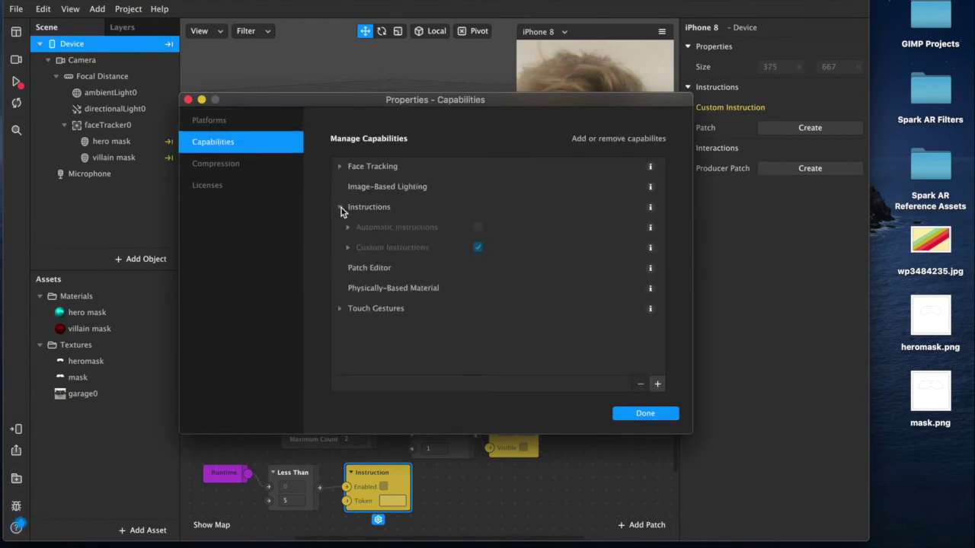
pyautogui.click(348, 248)
# Add the "Tap to change" custom instruction, close the properties, and copy the instruction's token into the Instruction patch
pyautogui.click(551, 268)
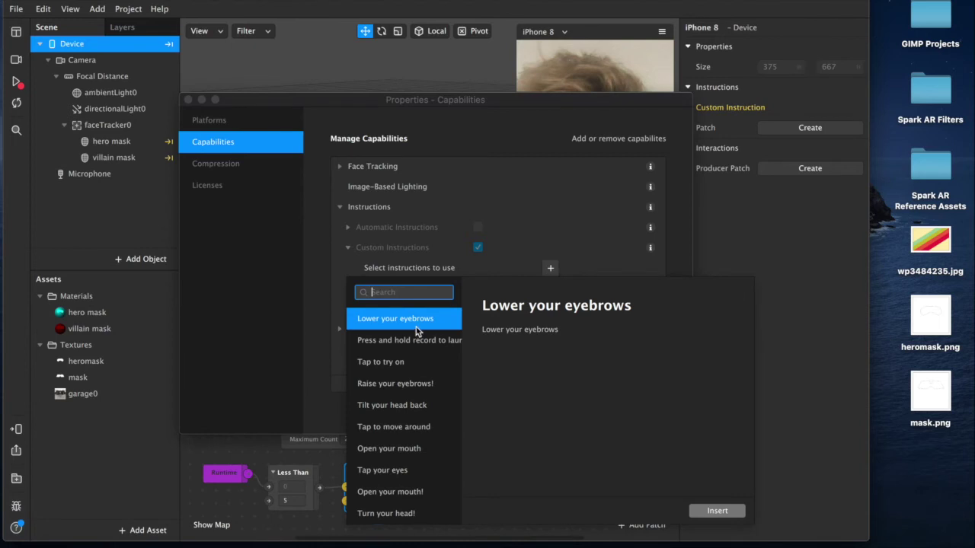
pyautogui.scroll(-10, 393, 418)
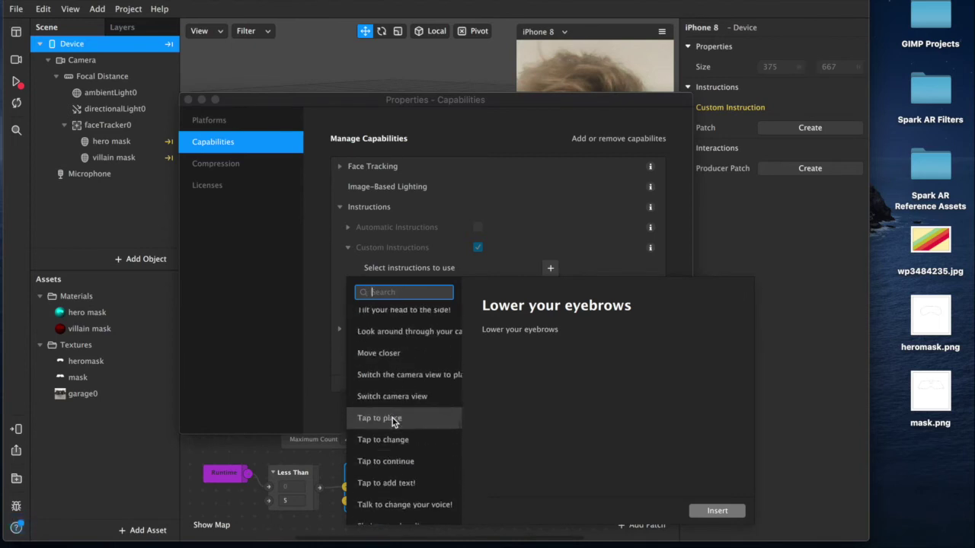
pyautogui.click(392, 385)
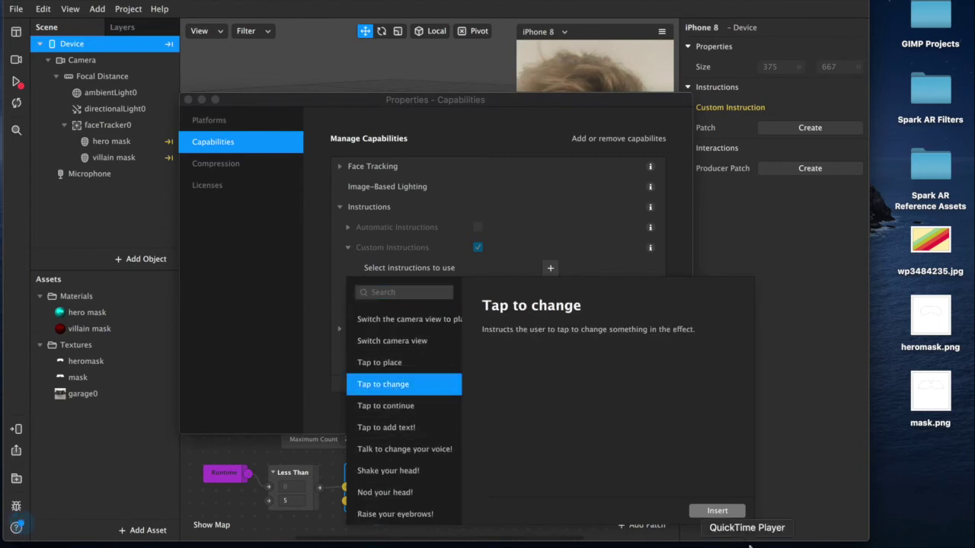
pyautogui.click(717, 512)
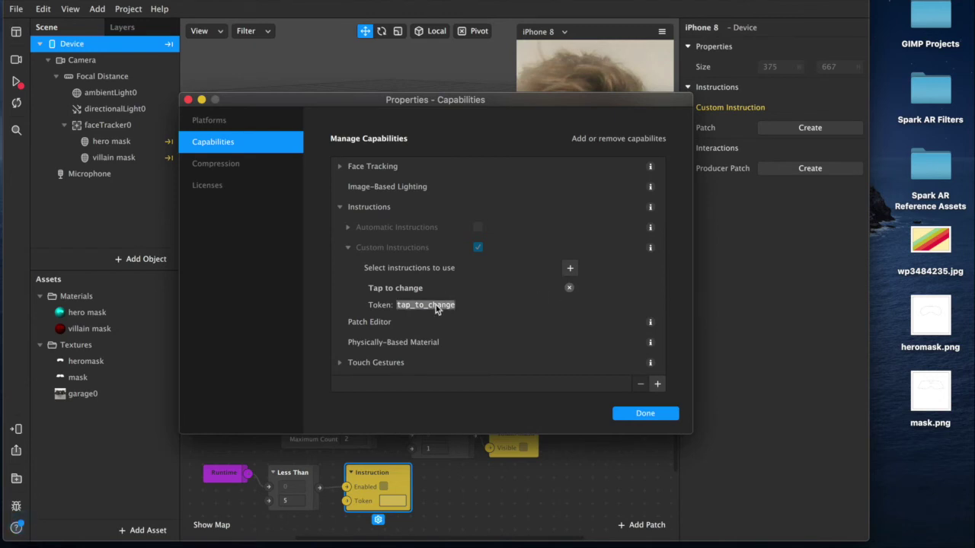
pyautogui.click(648, 414)
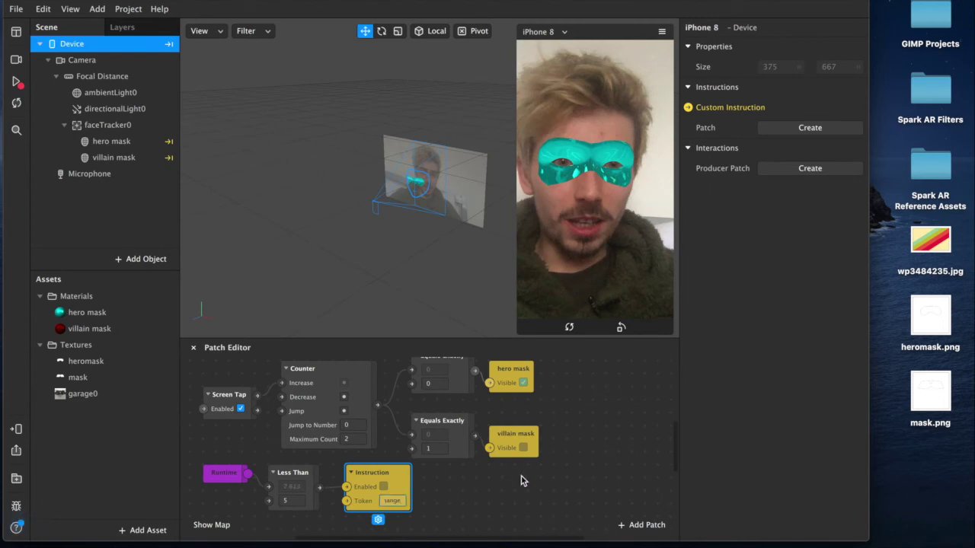
# Restart the effect, check the opening instruction in the enlarged preview, and simulate screen taps to test the mask switching
pyautogui.click(16, 104)
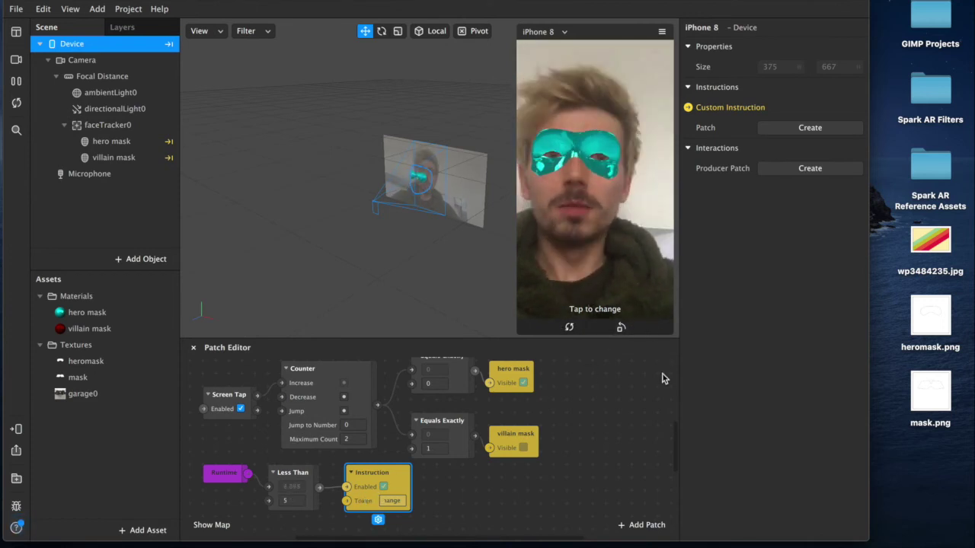
pyautogui.moveTo(519, 332); pyautogui.dragTo(405, 532)
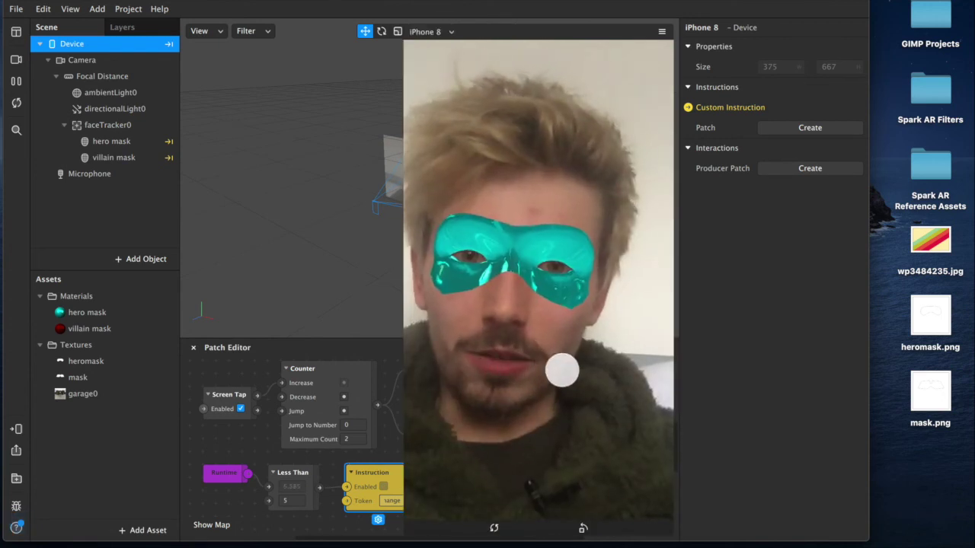
pyautogui.click(592, 401)
pyautogui.click(592, 401)
pyautogui.click(593, 401)
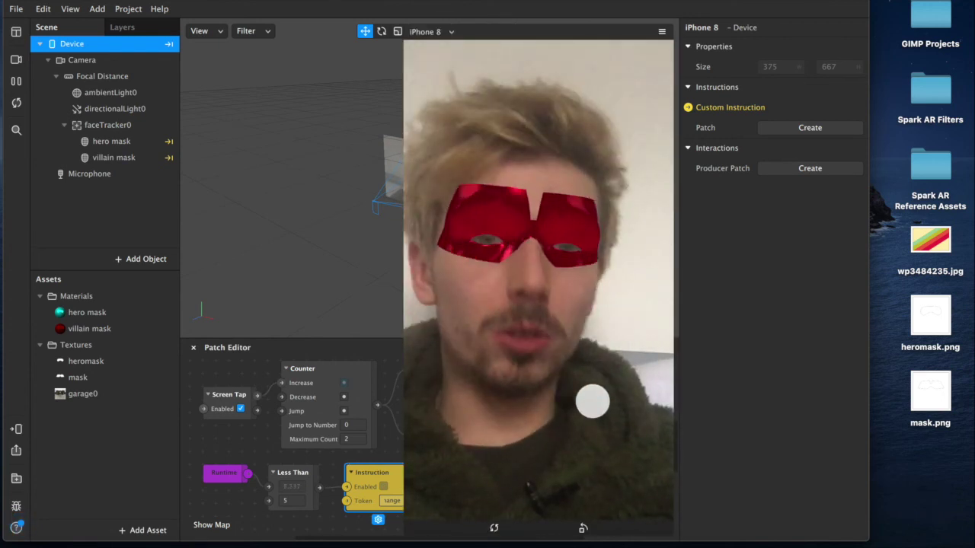
pyautogui.click(592, 402)
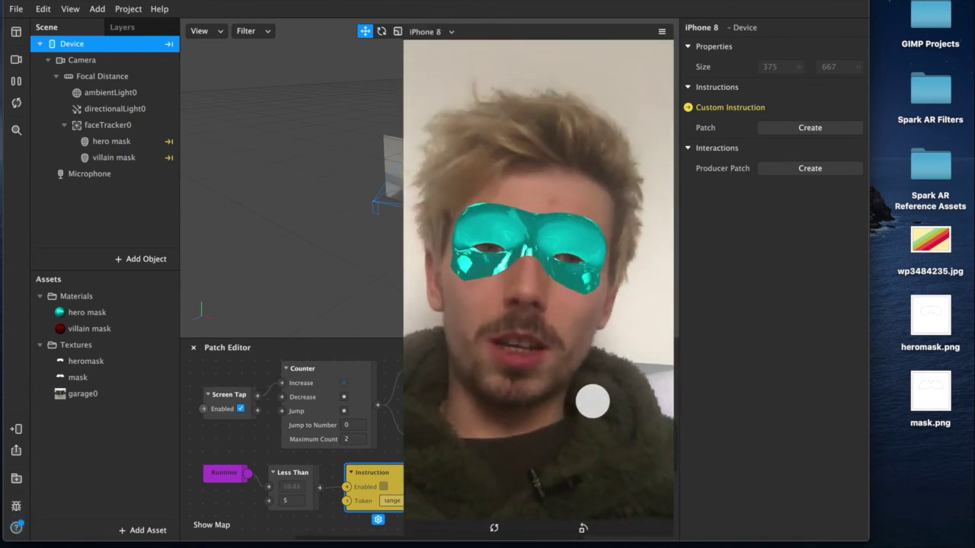